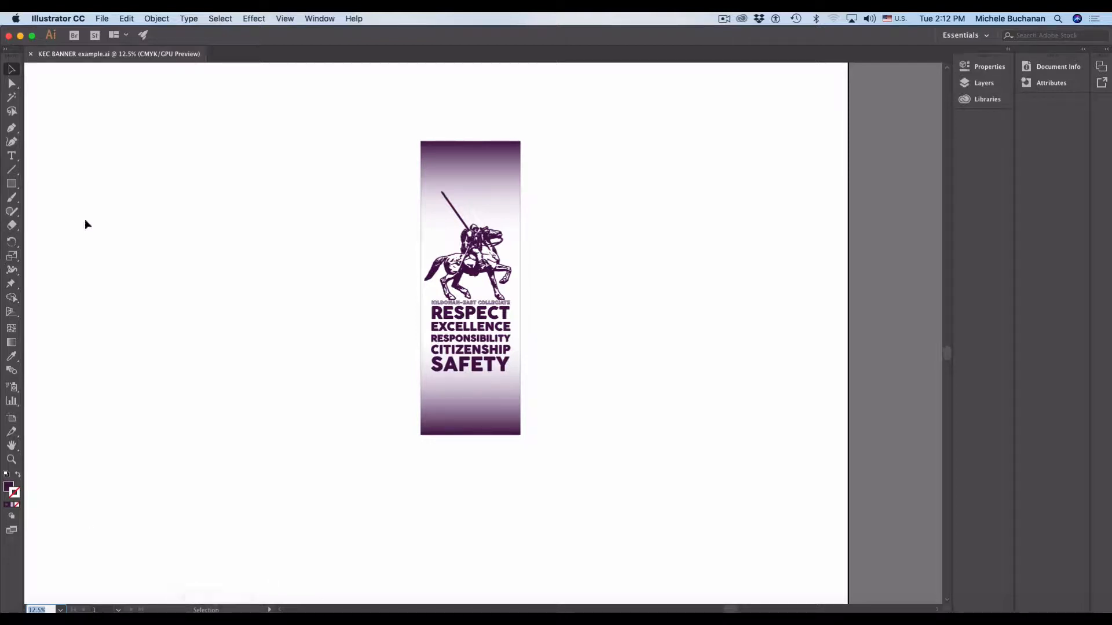
# - Start packaging the banner document and set the package location to the Desktop folder 02) DESIGN A KEC BANNER
pyautogui.click(102, 19)
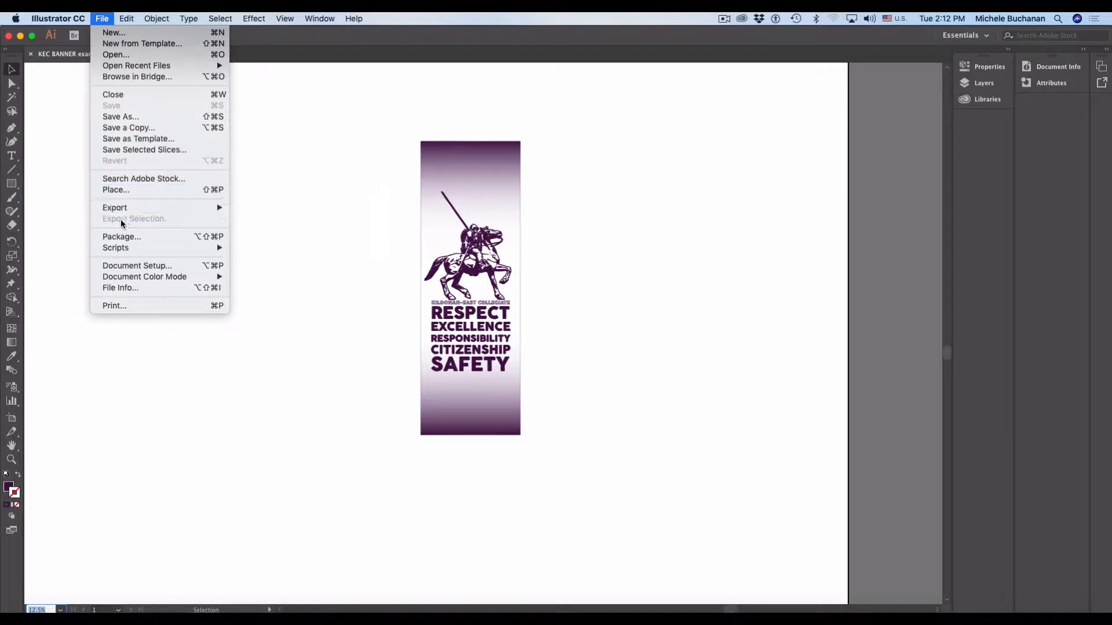
pyautogui.click(121, 241)
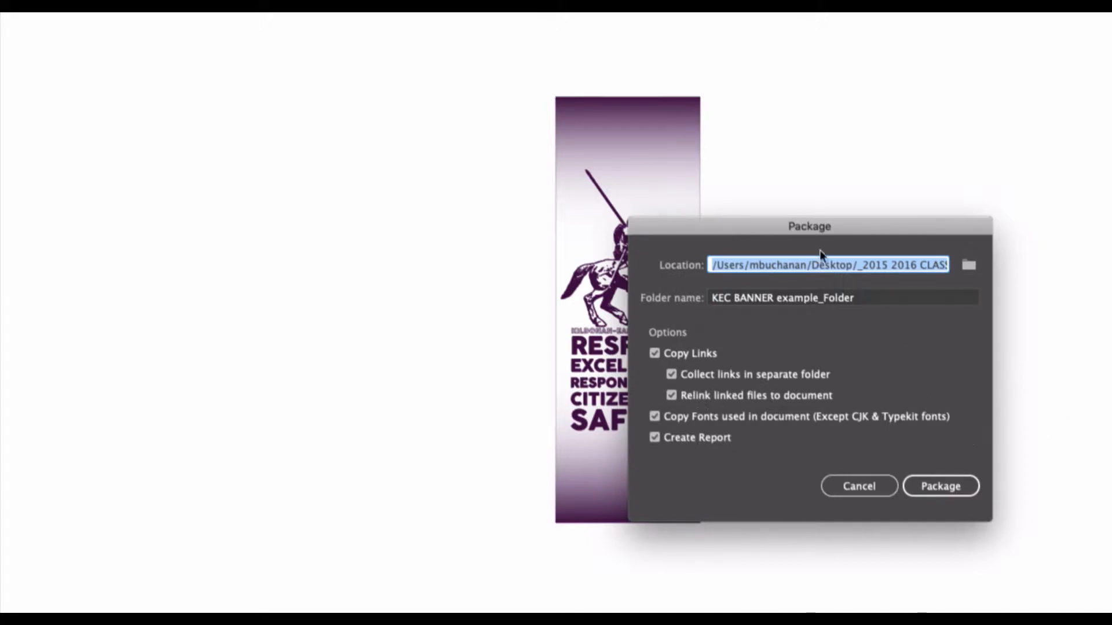
pyautogui.click(968, 265)
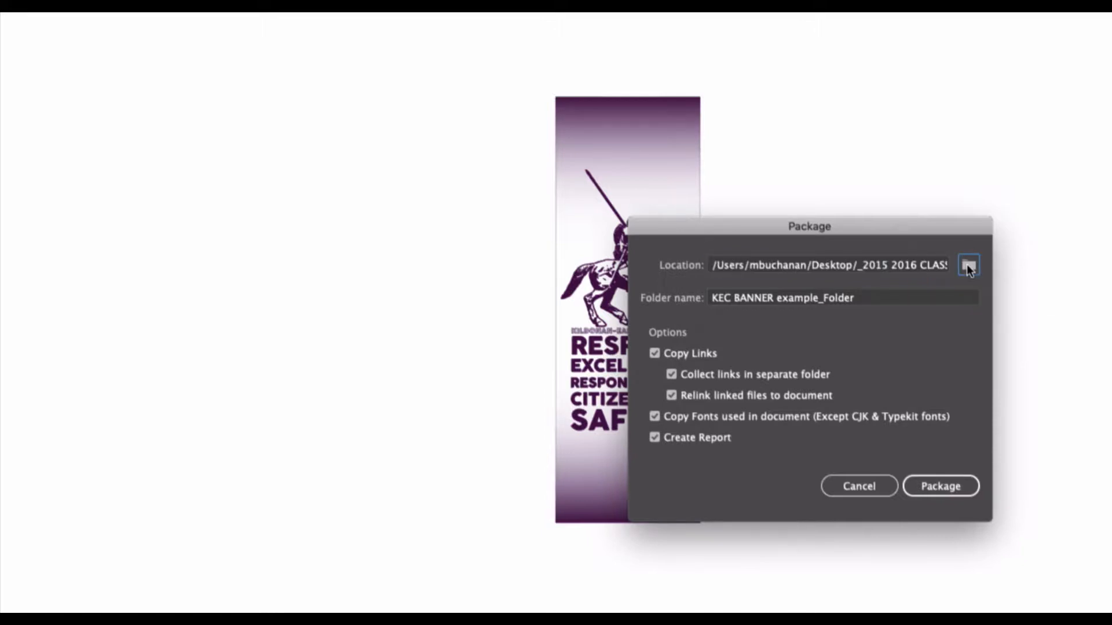
pyautogui.moveTo(917, 258); pyautogui.dragTo(443, 80)
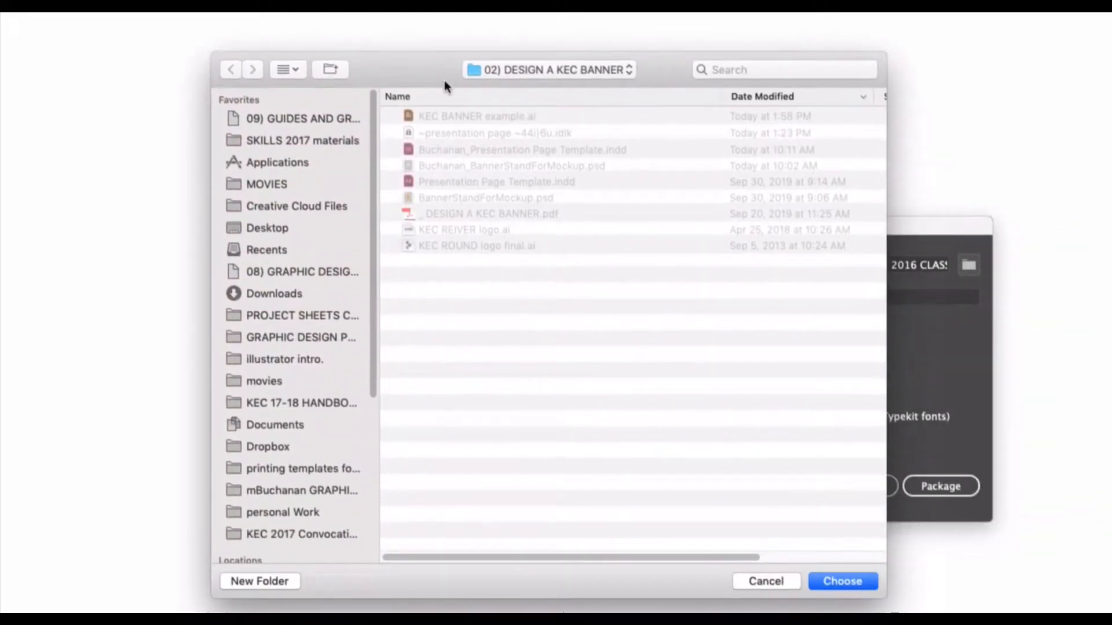
pyautogui.click(267, 228)
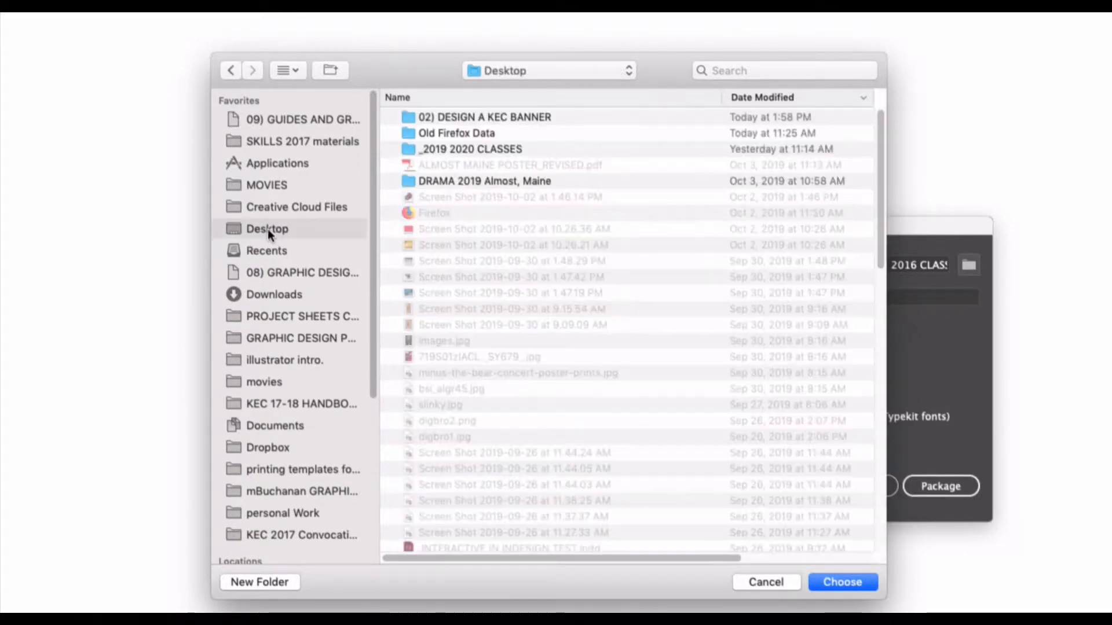
pyautogui.doubleClick(510, 117)
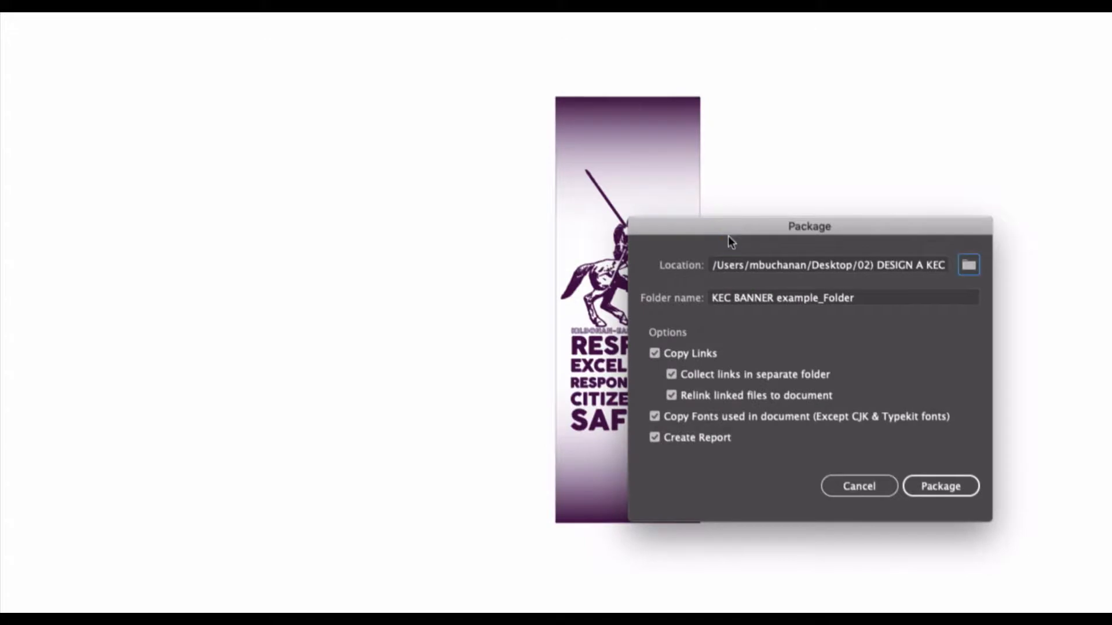
# - Create the package with its links, fonts and report, and show the packaged folder in Finder
pyautogui.click(940, 486)
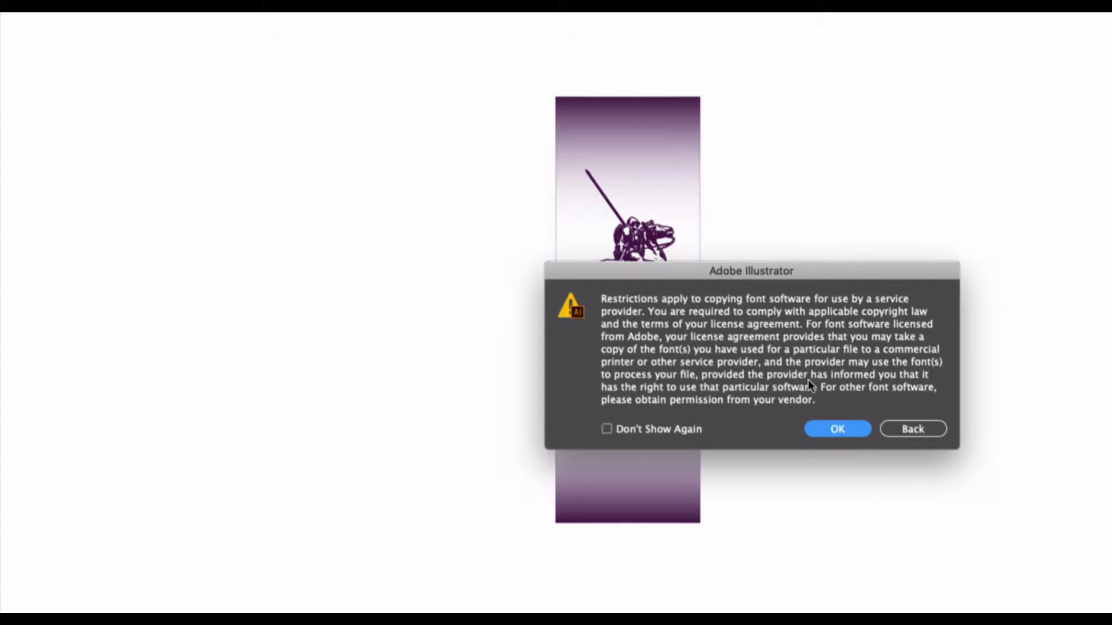
pyautogui.click(853, 431)
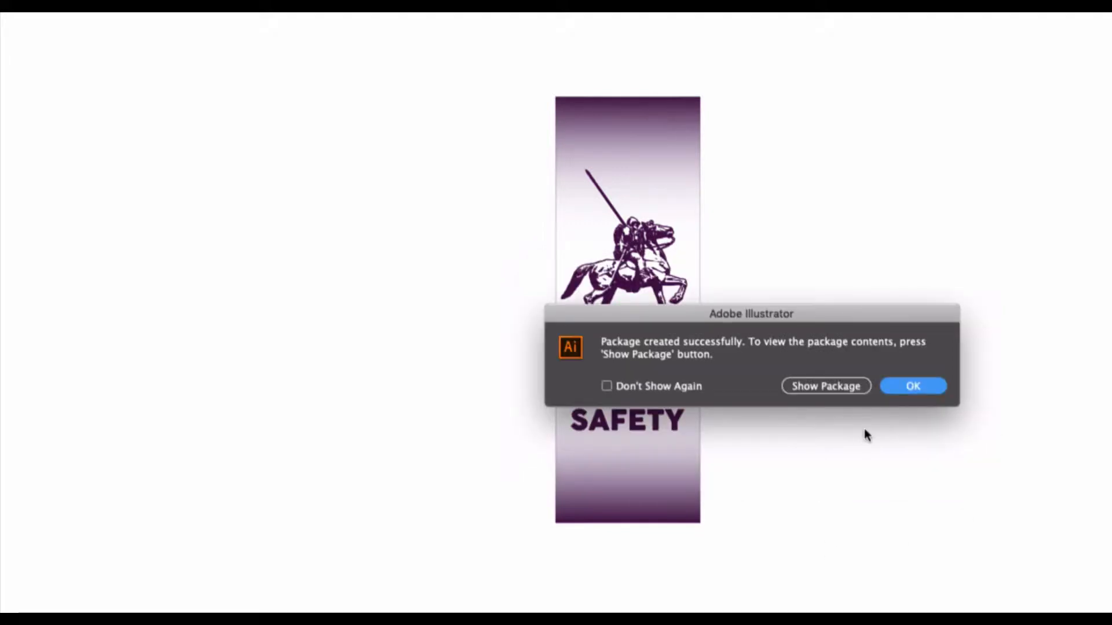
pyautogui.click(851, 384)
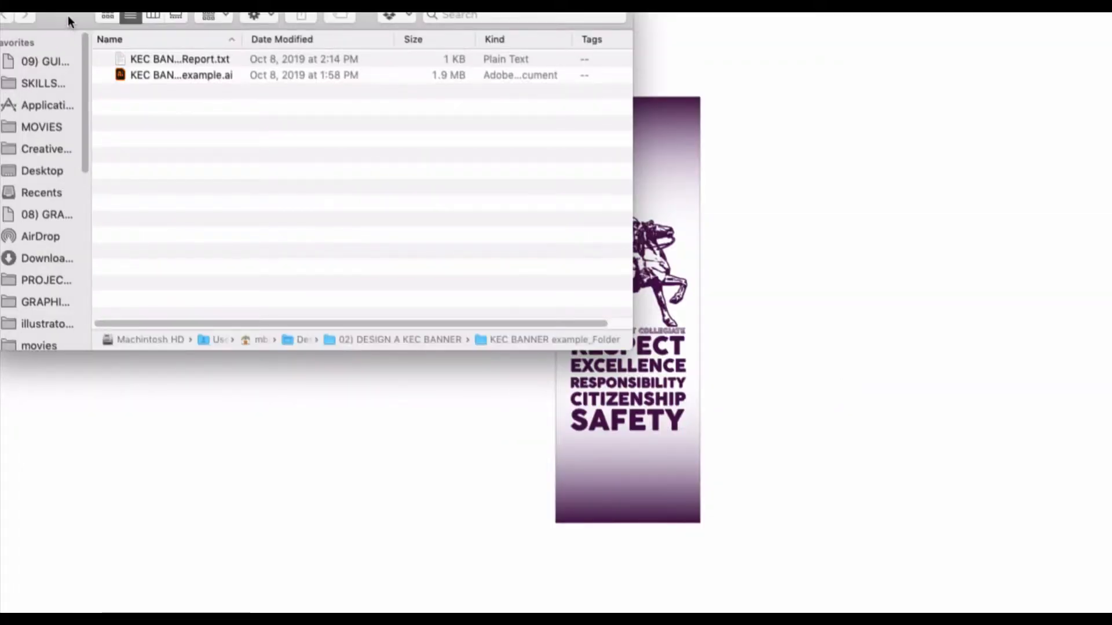
pyautogui.moveTo(68, 15); pyautogui.dragTo(358, 109)
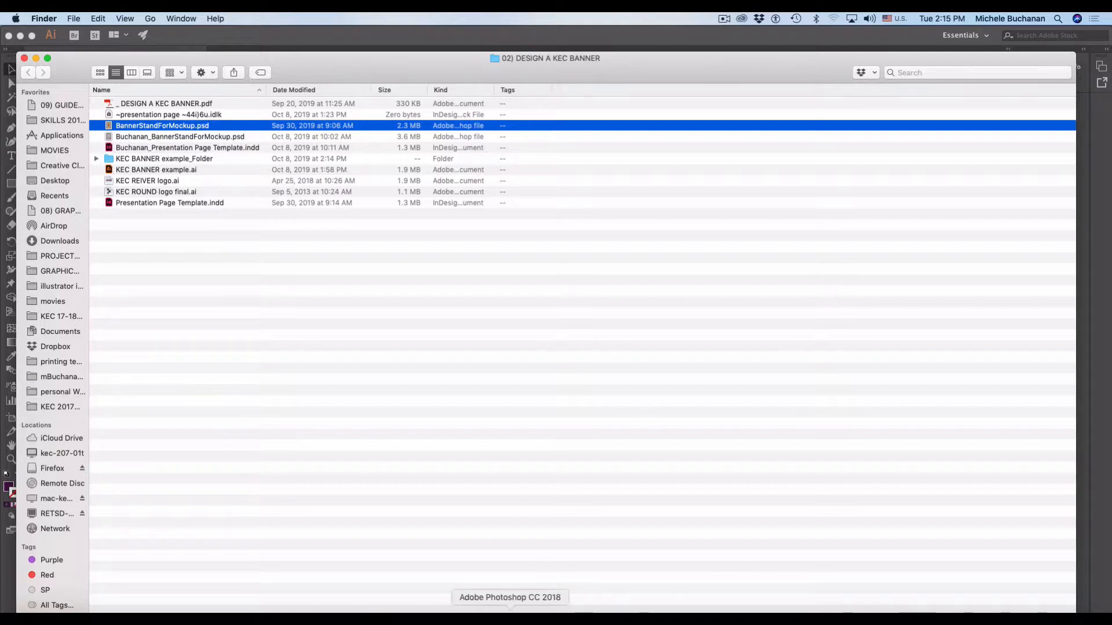
# - Open BannerStandForMockup.psd in Photoshop and place page 2 of KEC BANNER.ai as an embedded file
pyautogui.click(509, 613)
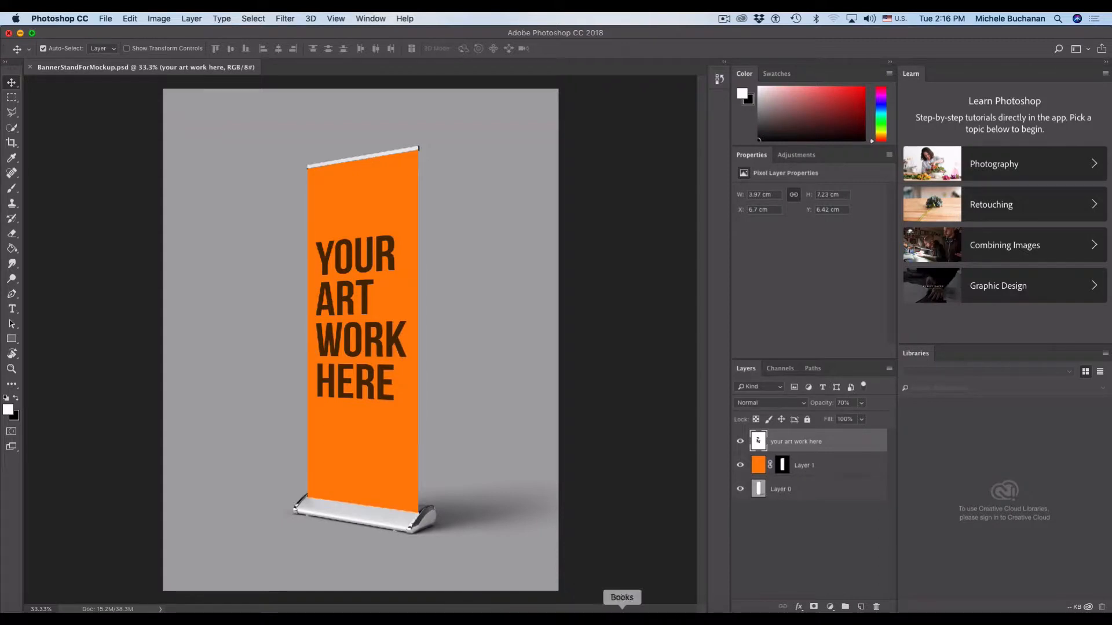
pyautogui.click(106, 18)
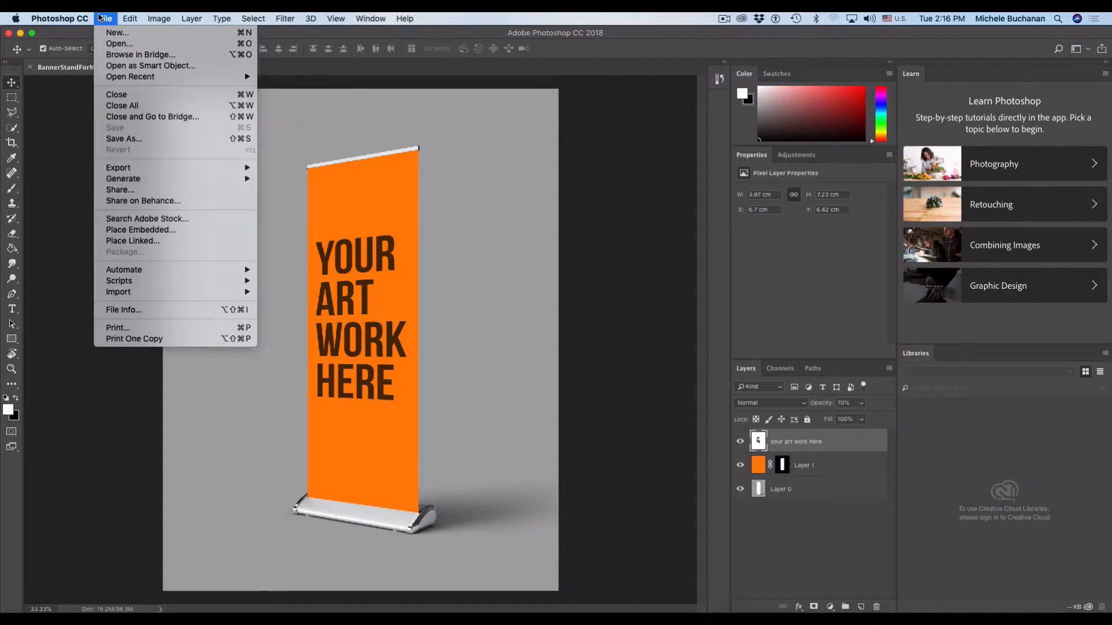
pyautogui.click(125, 230)
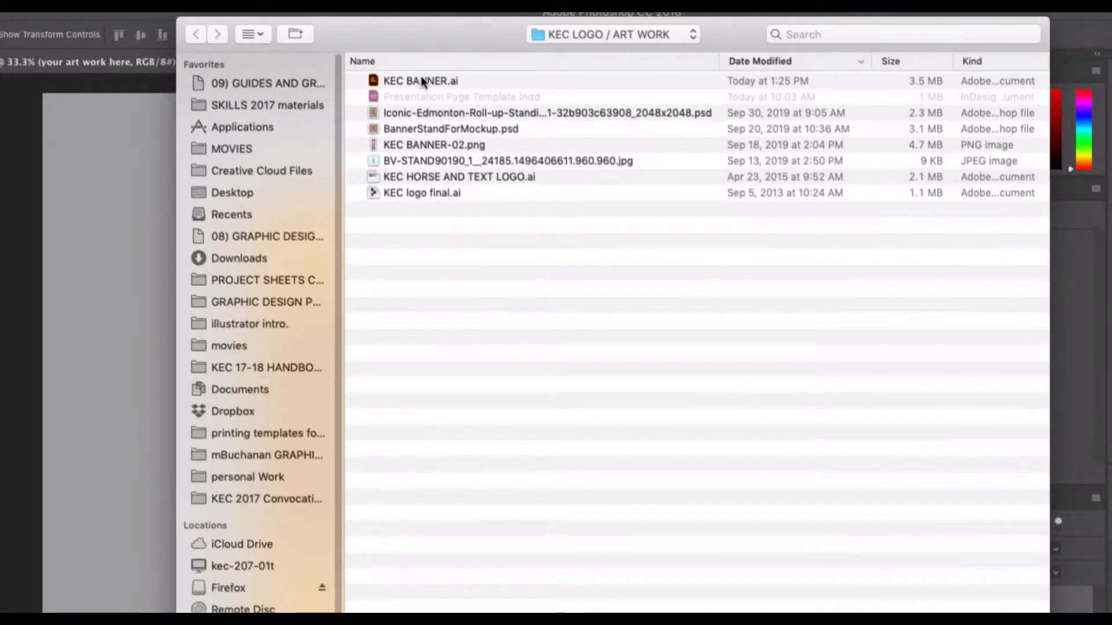
pyautogui.click(420, 80)
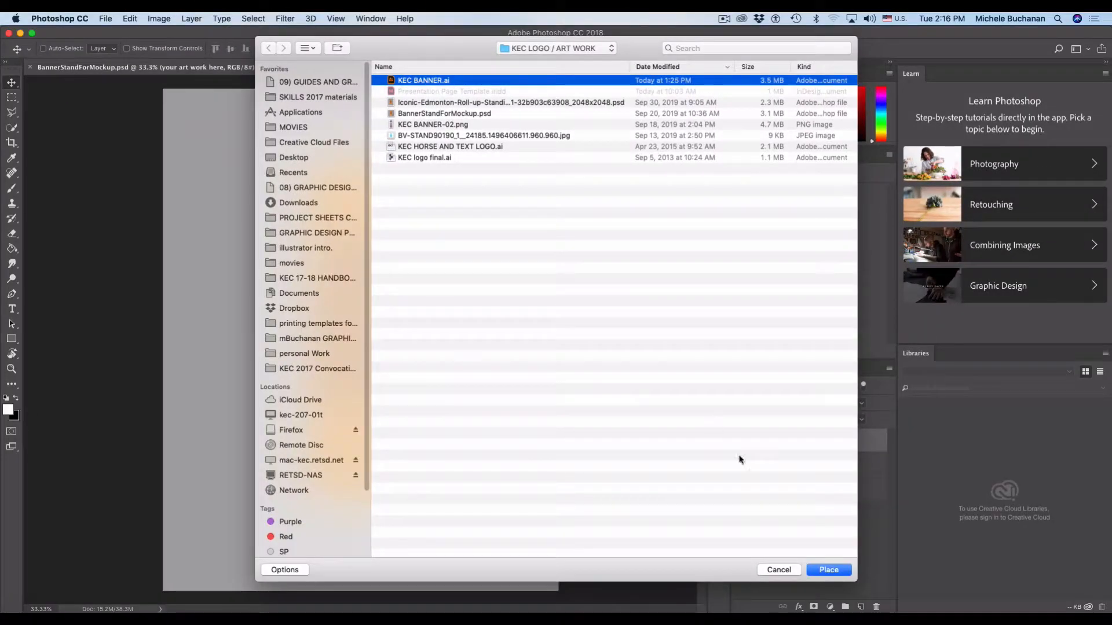
pyautogui.click(841, 572)
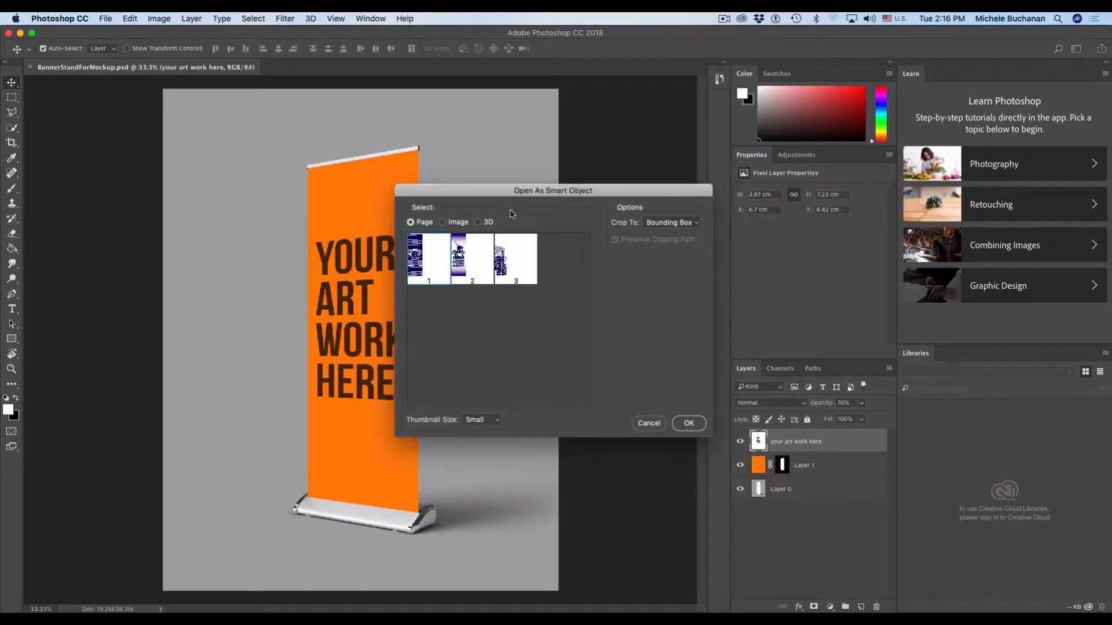
pyautogui.moveTo(491, 192); pyautogui.dragTo(495, 152)
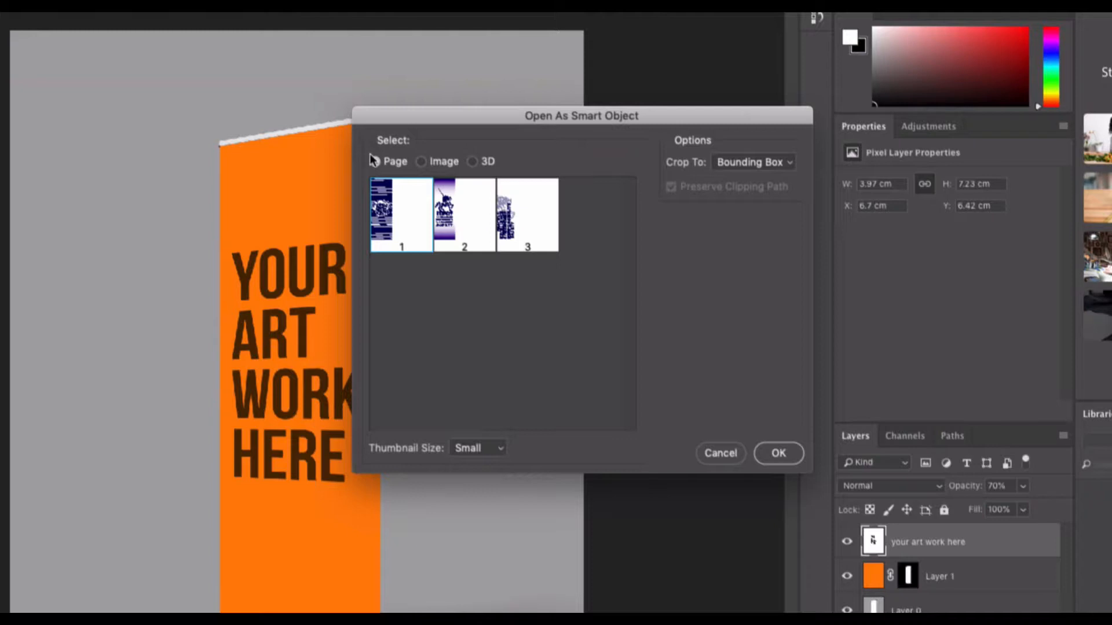
pyautogui.press('Return')
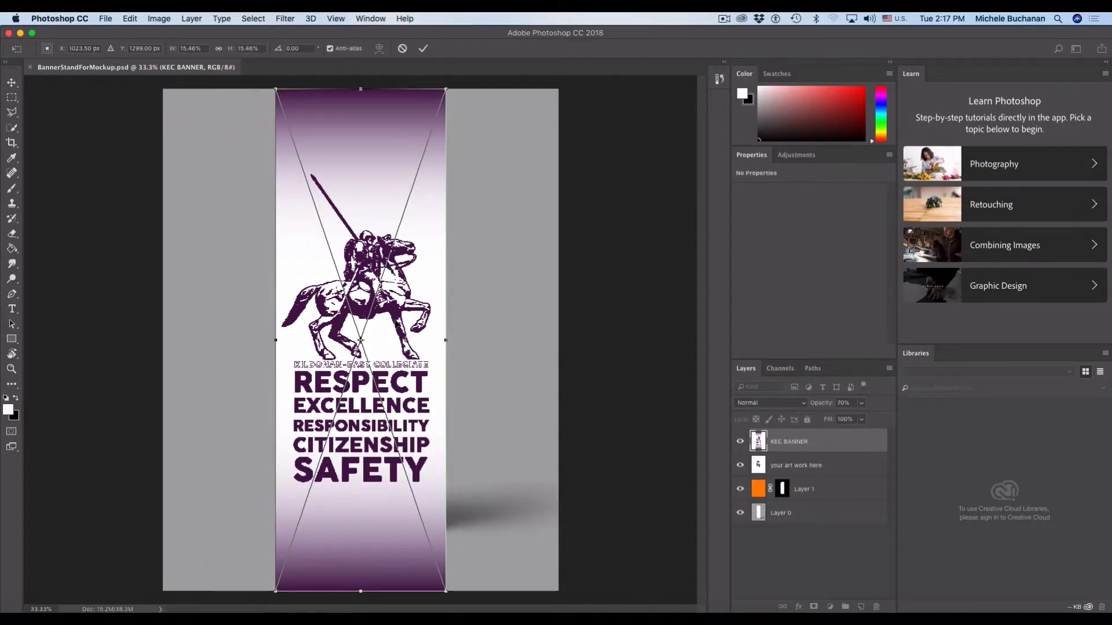
# - Scale the placed banner artwork to about 11% and position it over the orange banner, aligned with its right edge
pyautogui.moveTo(405, 323); pyautogui.dragTo(358, 334)
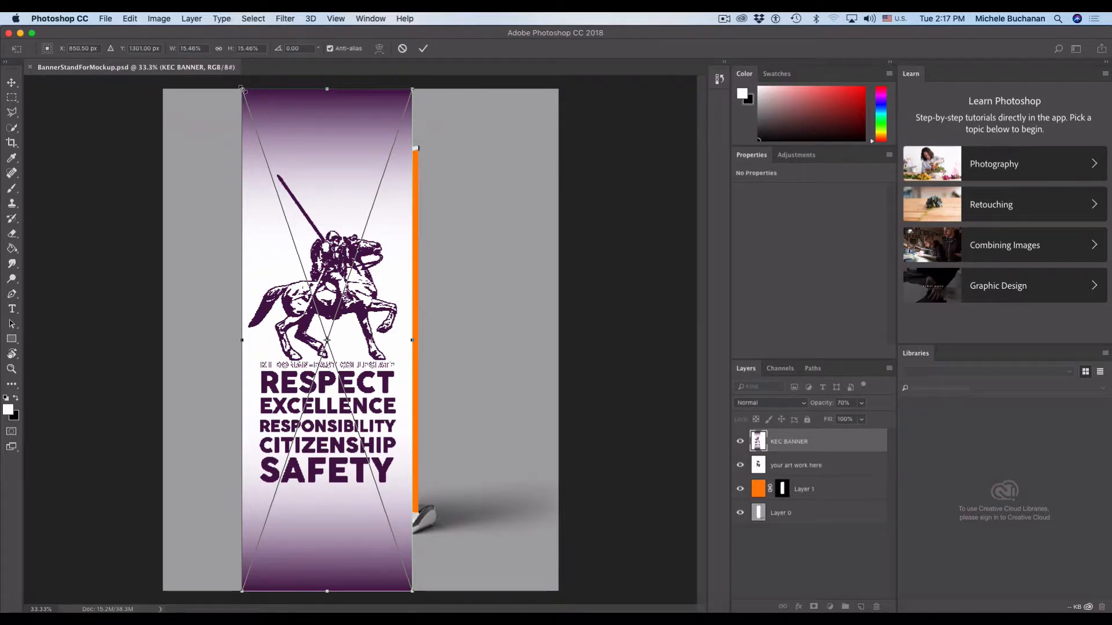
pyautogui.moveTo(242, 89); pyautogui.dragTo(307, 225)
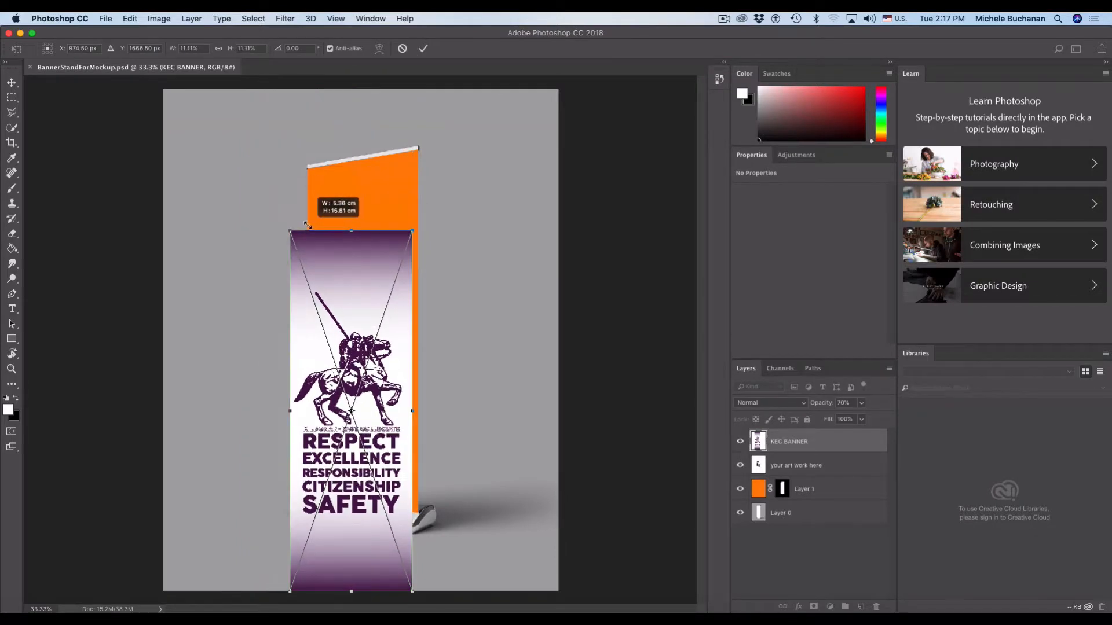
pyautogui.moveTo(394, 275); pyautogui.dragTo(397, 189)
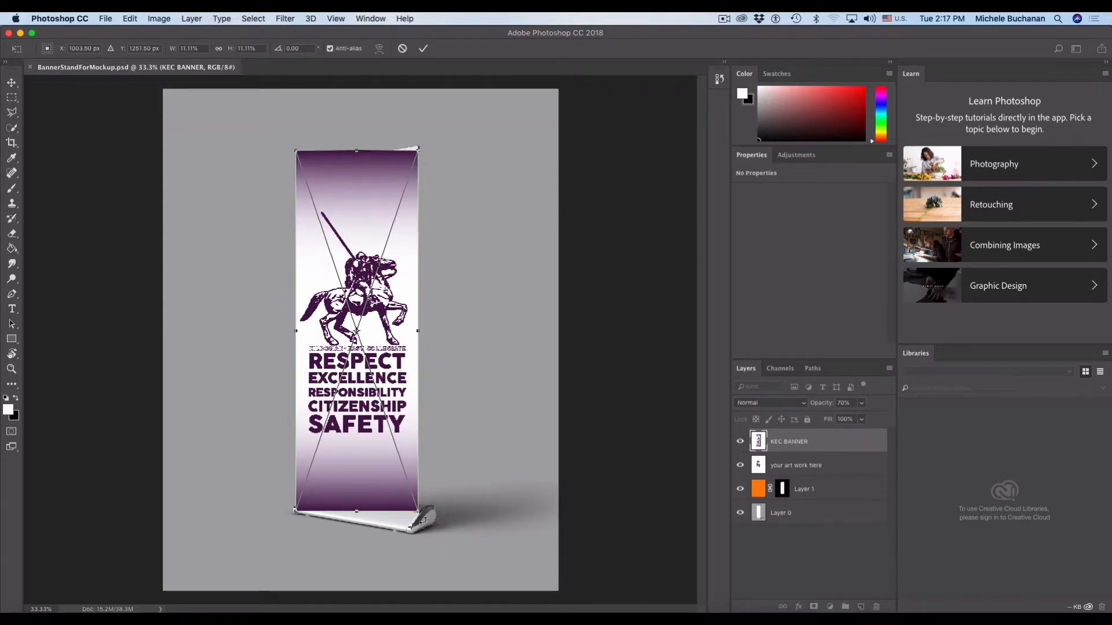
pyautogui.moveTo(418, 512); pyautogui.dragTo(418, 512)
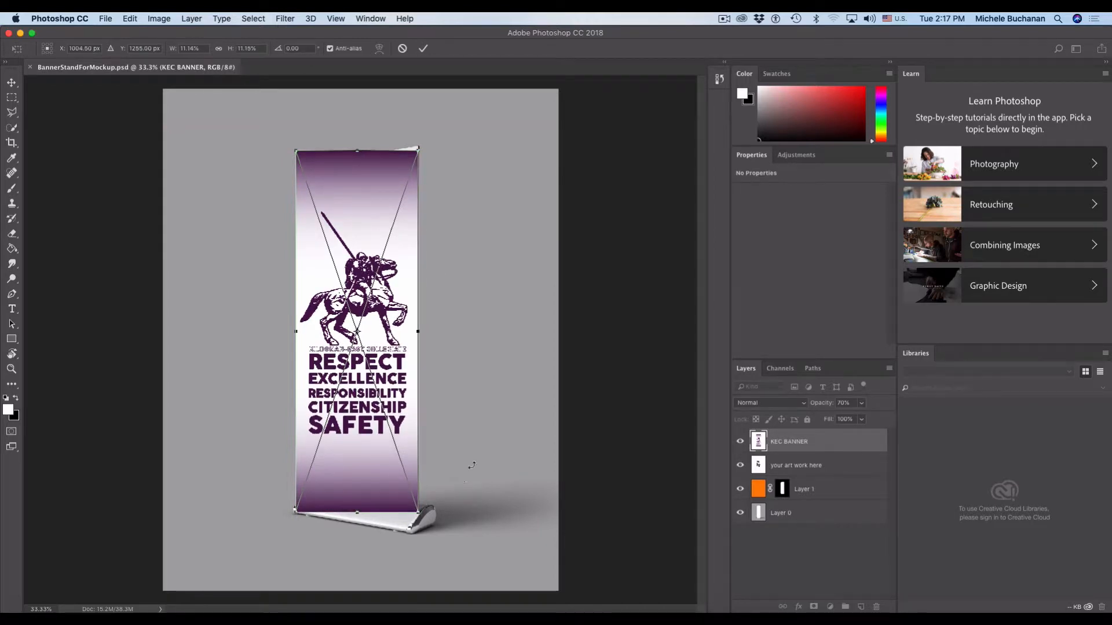
# - Set the KEC BANNER layer's opacity to 63%
pyautogui.click(851, 403)
pyautogui.write('90')
pyautogui.press('Return')
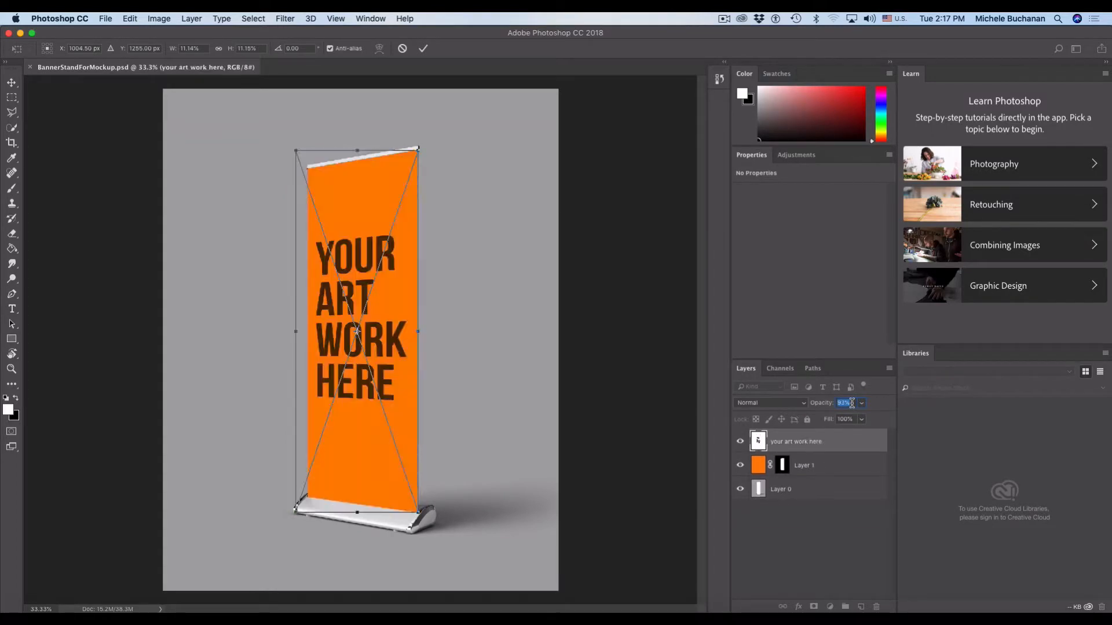
pyautogui.scroll(-18, 852, 403)
pyautogui.scroll(-10, 852, 403)
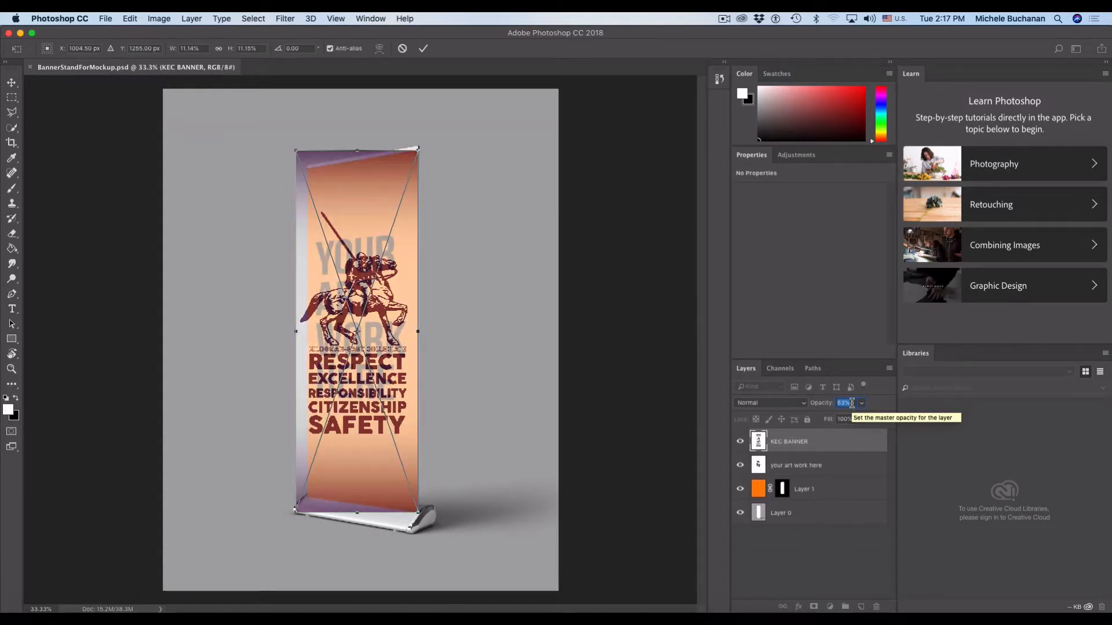
# - Commit the placement of the banner artwork and rasterize its smart object
pyautogui.click(438, 222)
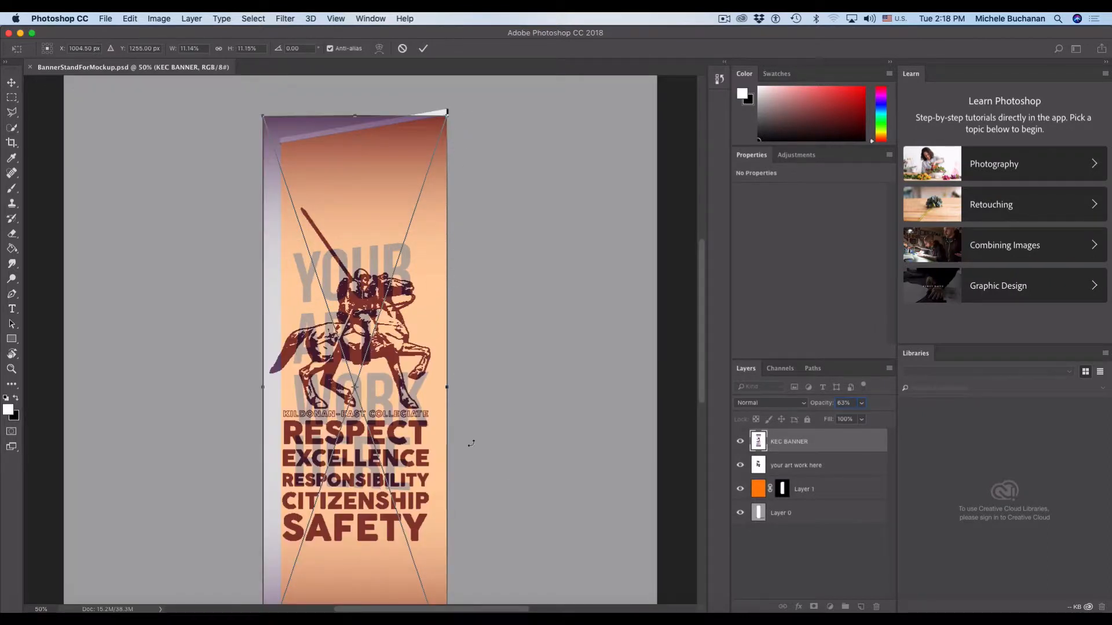
pyautogui.scroll(-5, 530, 405)
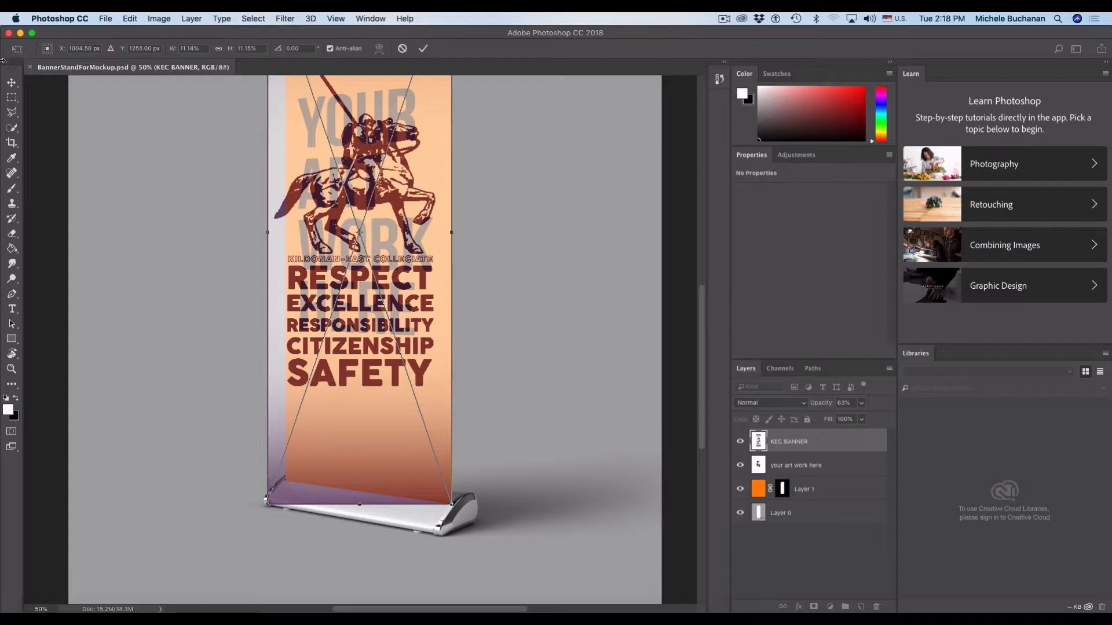
pyautogui.click(12, 84)
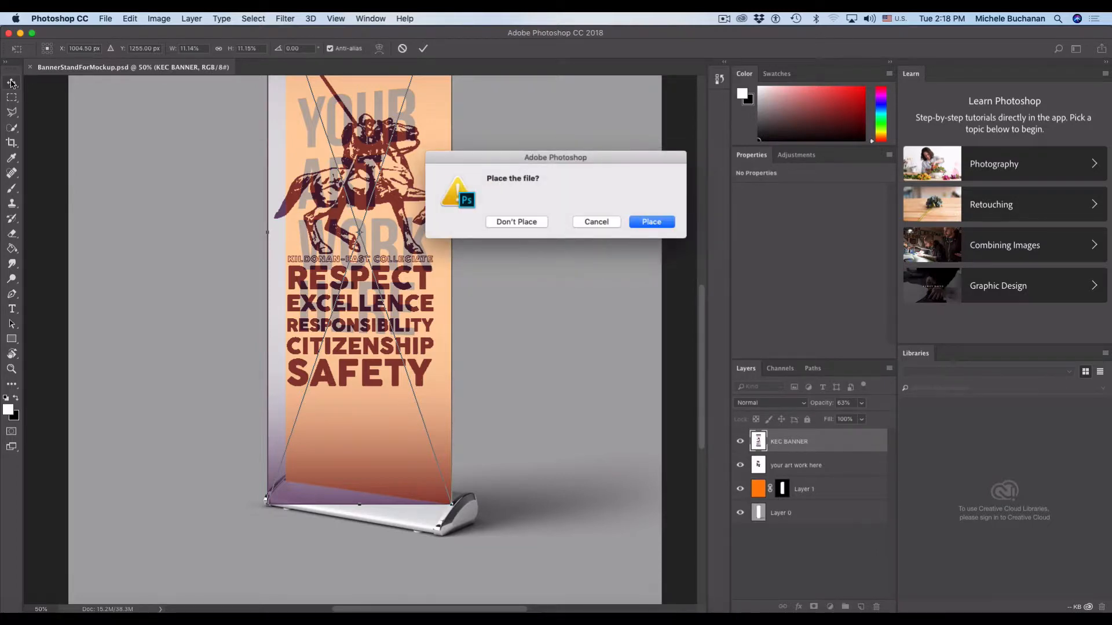
pyautogui.click(666, 222)
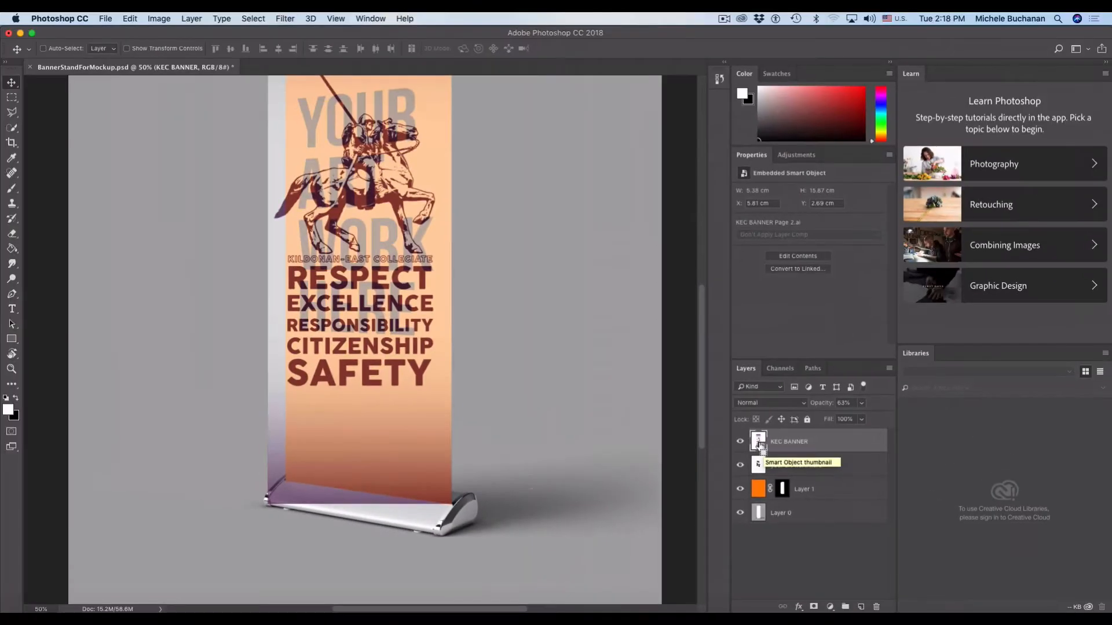
pyautogui.click(191, 19)
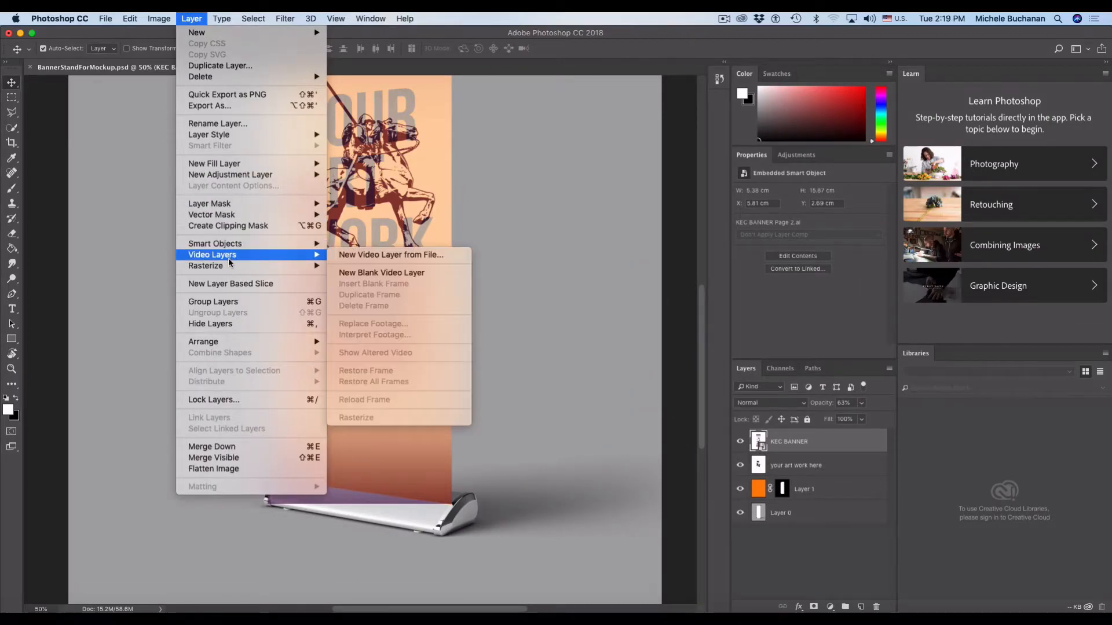
pyautogui.moveTo(230, 266)
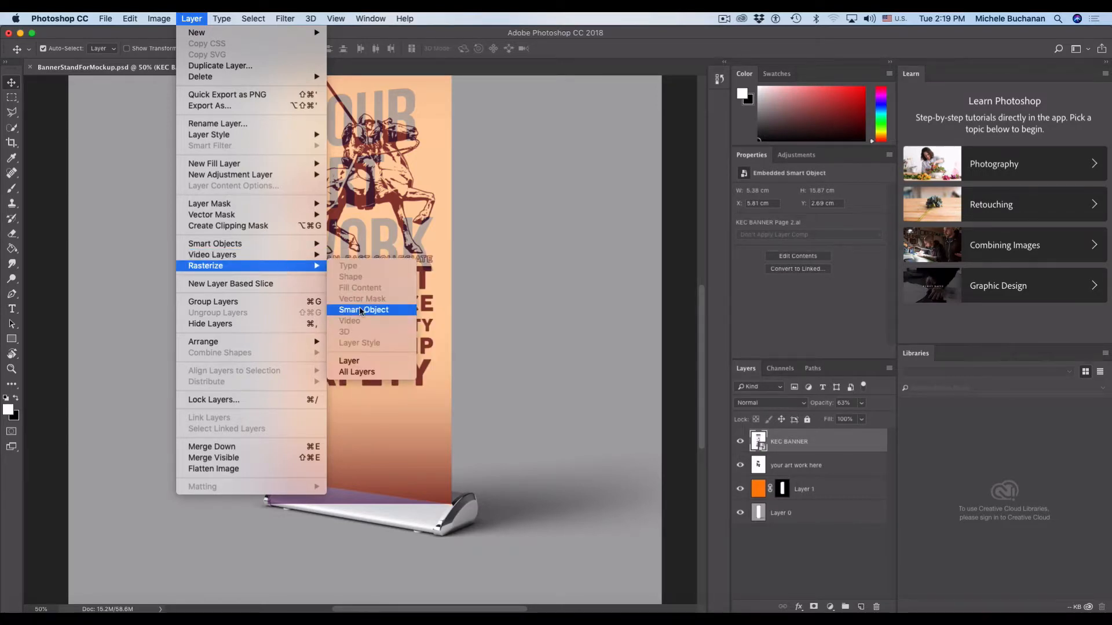
pyautogui.click(360, 311)
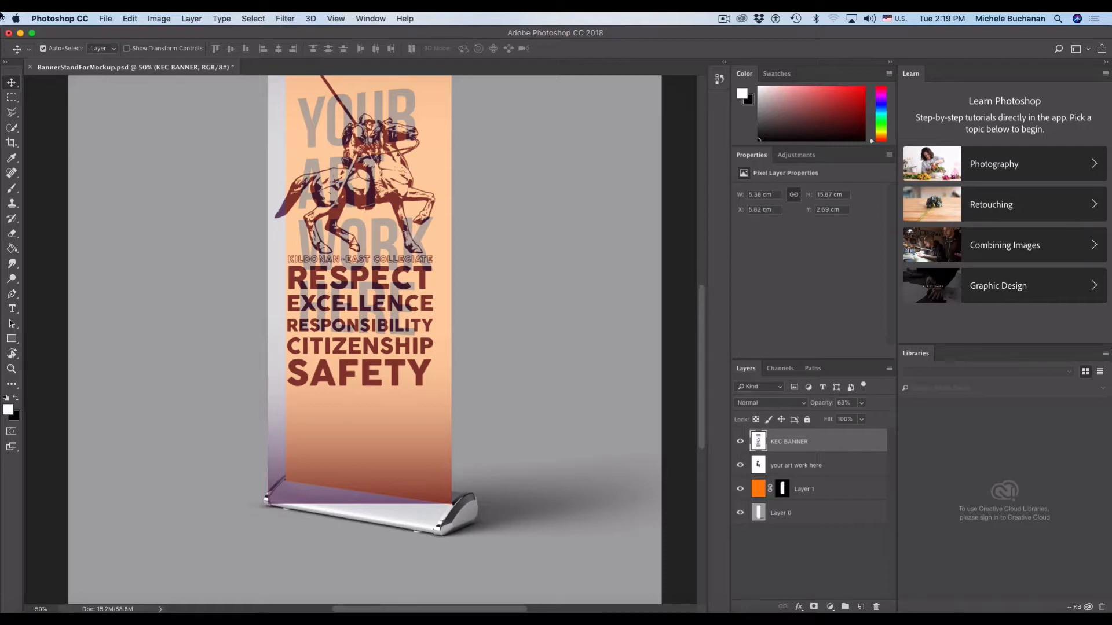
# - Distort the KEC BANNER layer so its corners match the slanted edges of the banner on the stand, and apply the transformation
pyautogui.click(124, 19)
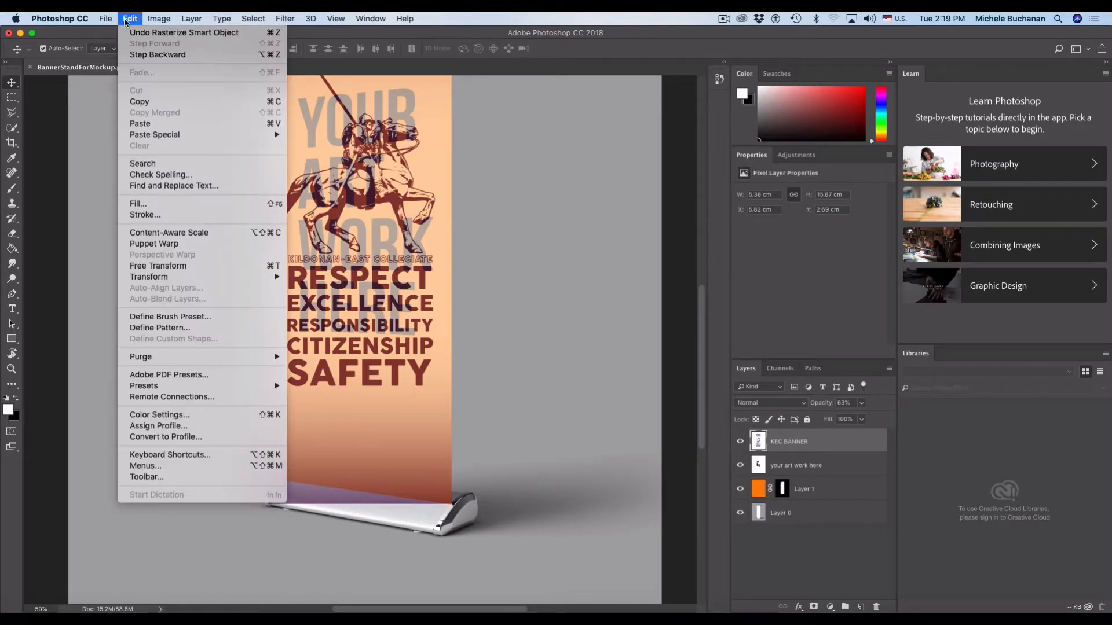
pyautogui.moveTo(186, 278)
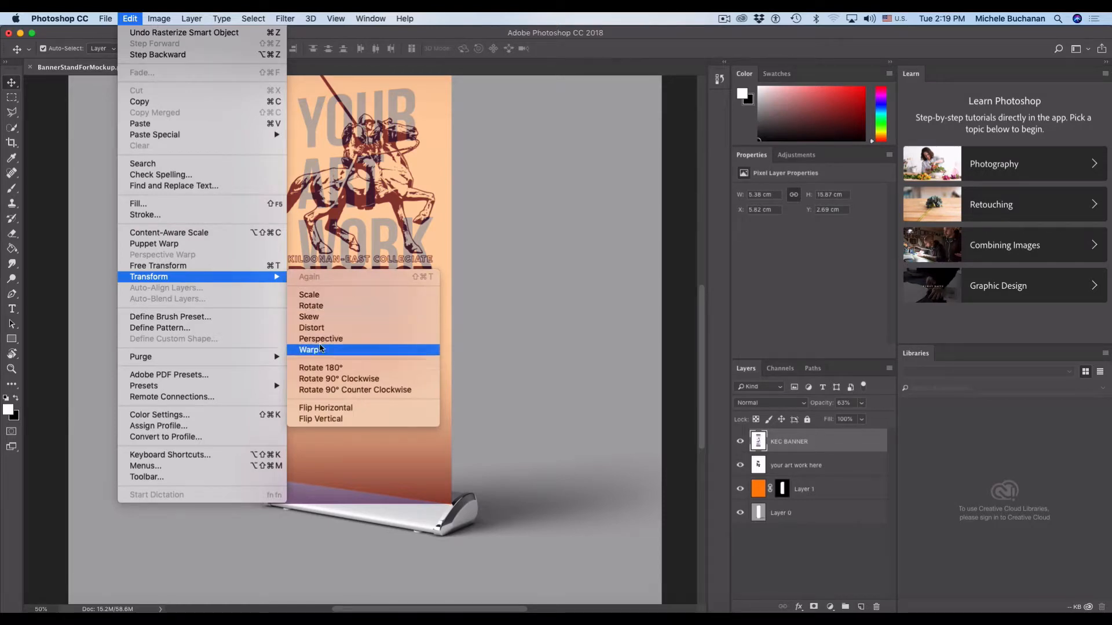
pyautogui.click(319, 328)
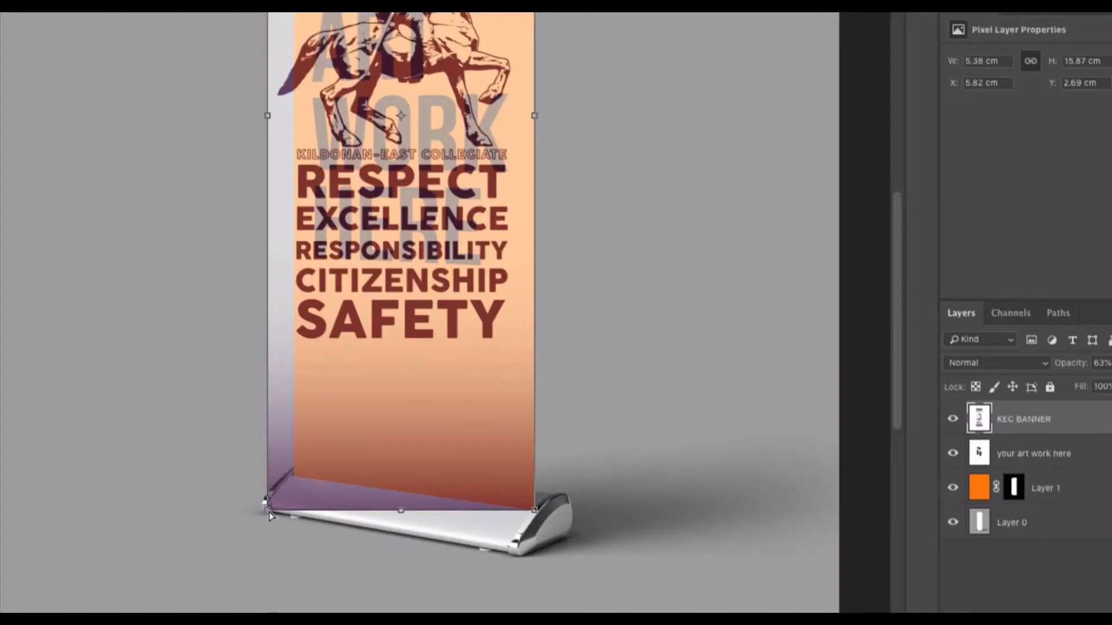
pyautogui.moveTo(267, 509); pyautogui.dragTo(294, 480)
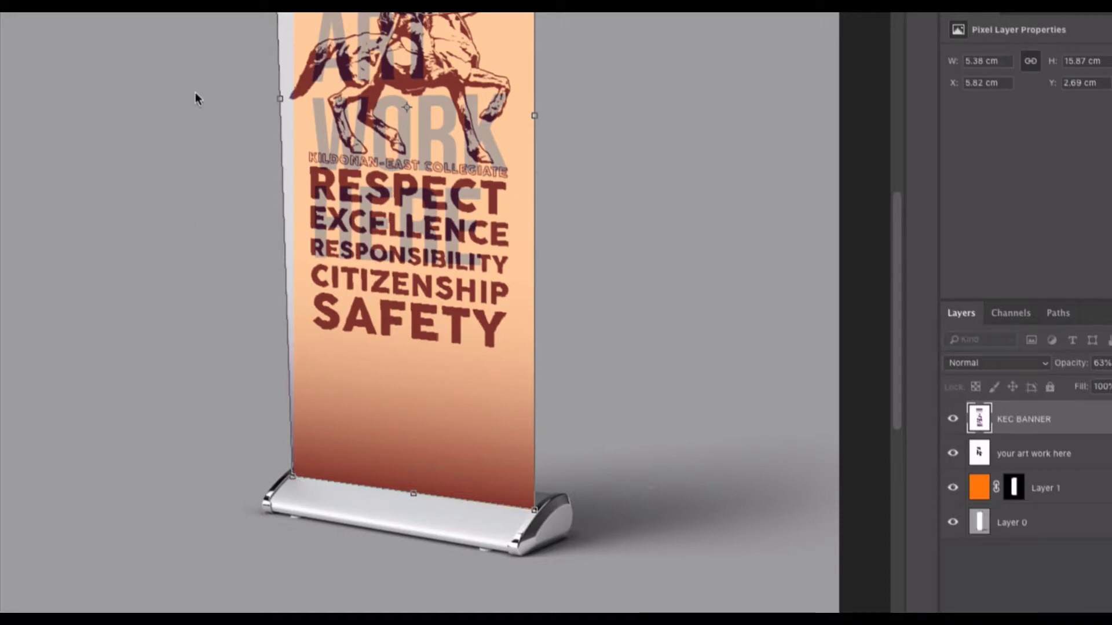
pyautogui.scroll(5, 266, 292)
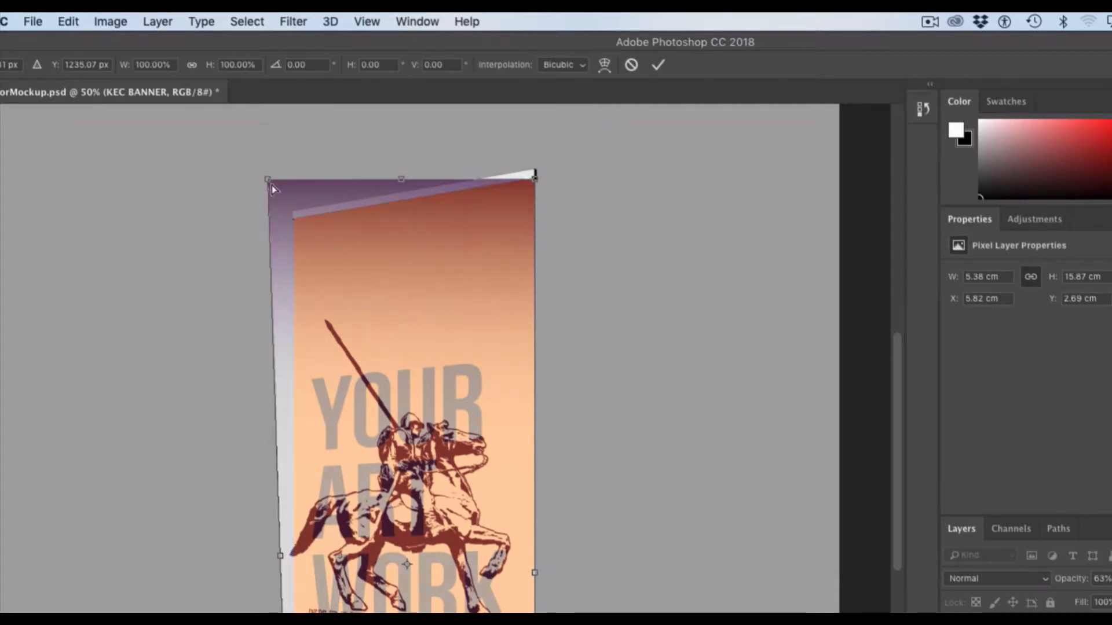
pyautogui.moveTo(269, 183); pyautogui.dragTo(293, 224)
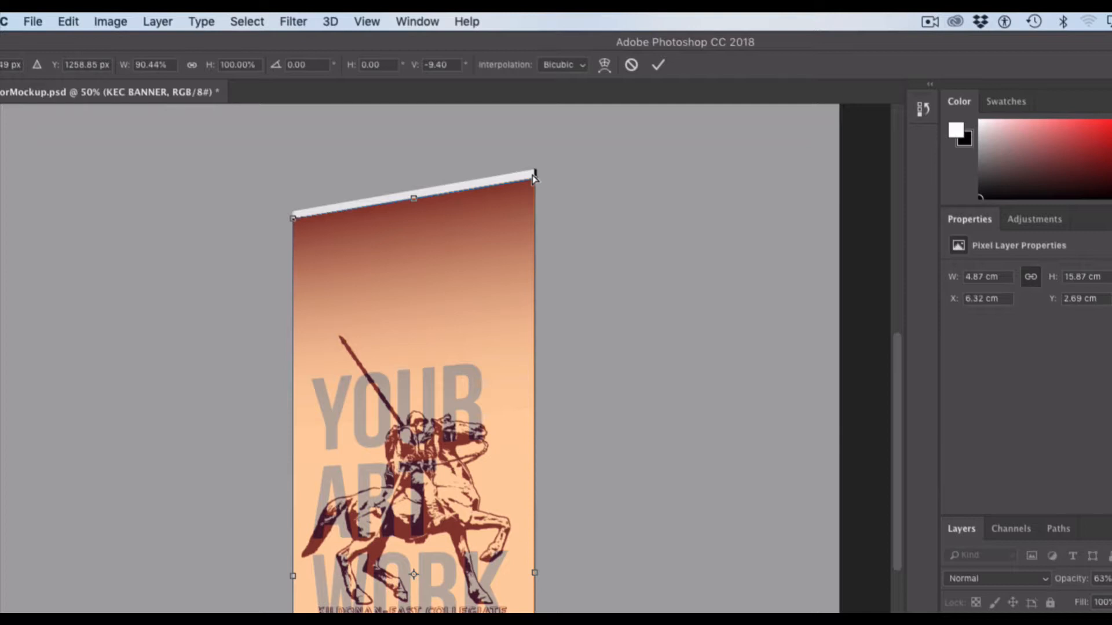
pyautogui.moveTo(532, 178); pyautogui.dragTo(536, 177)
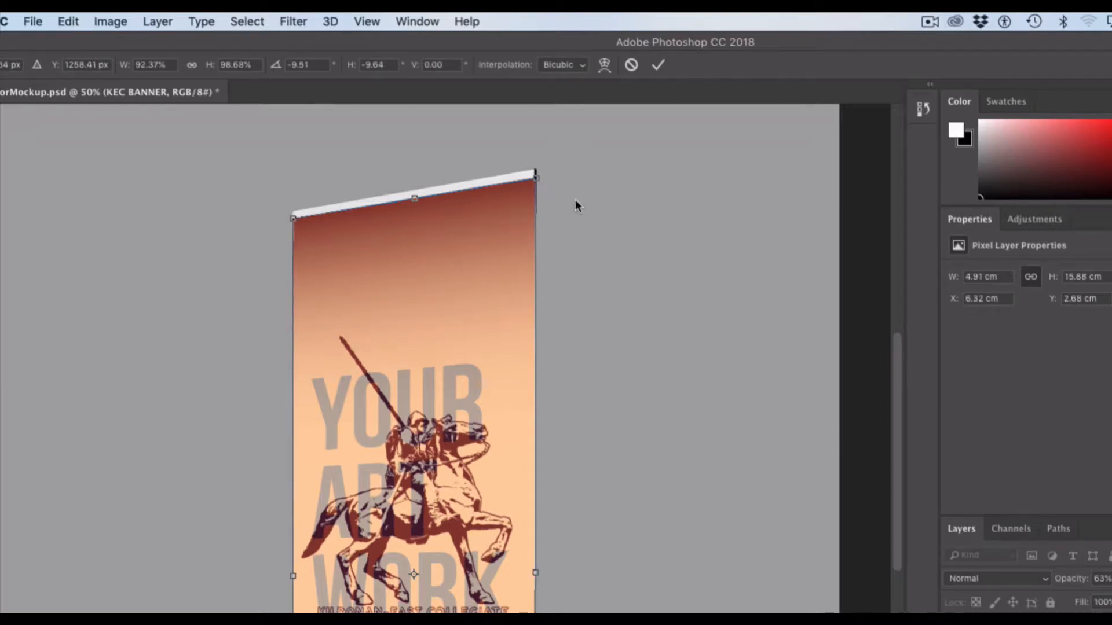
pyautogui.press('Return')
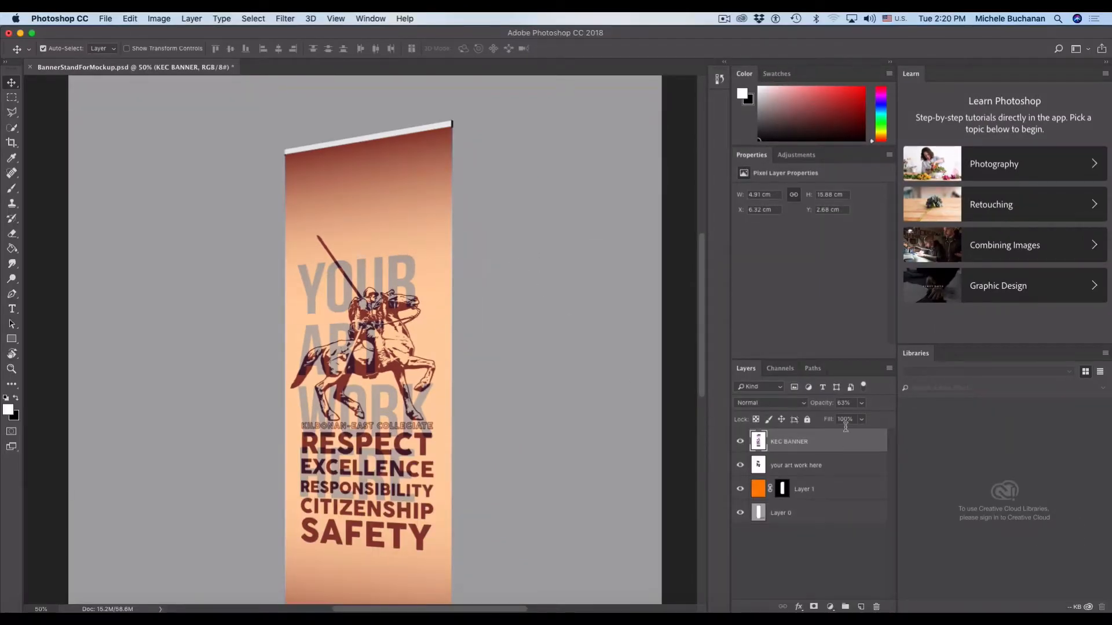
# - Set the KEC BANNER layer's opacity to 100% and save the mockup file
pyautogui.click(861, 404)
pyautogui.moveTo(861, 414); pyautogui.dragTo(944, 415)
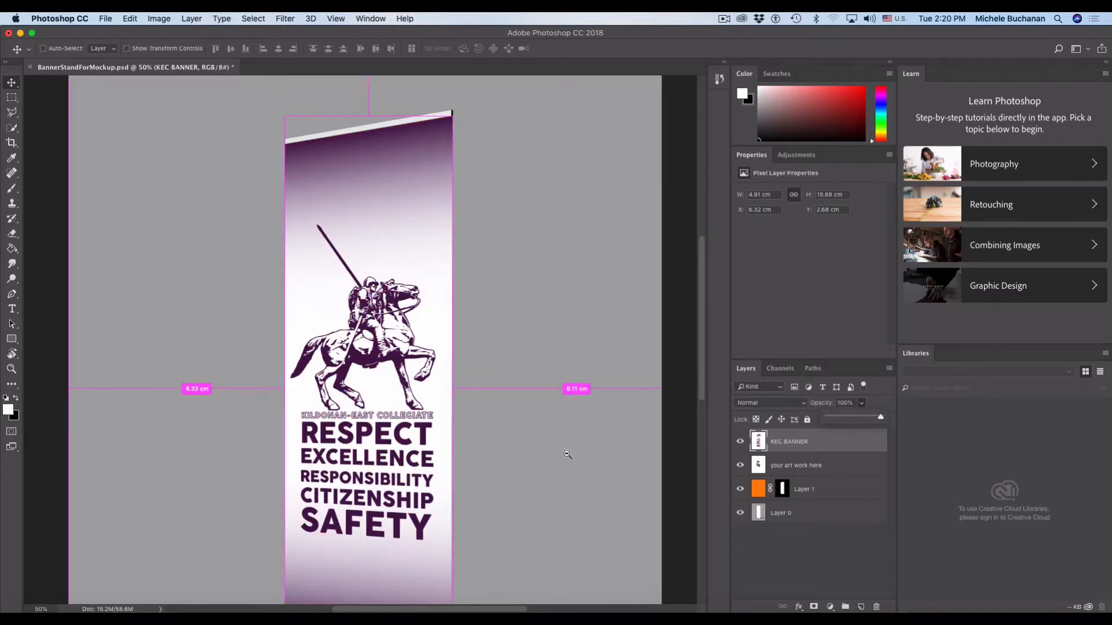
pyautogui.press('super+minus')
pyautogui.moveTo(592, 484); pyautogui.dragTo(582, 367)
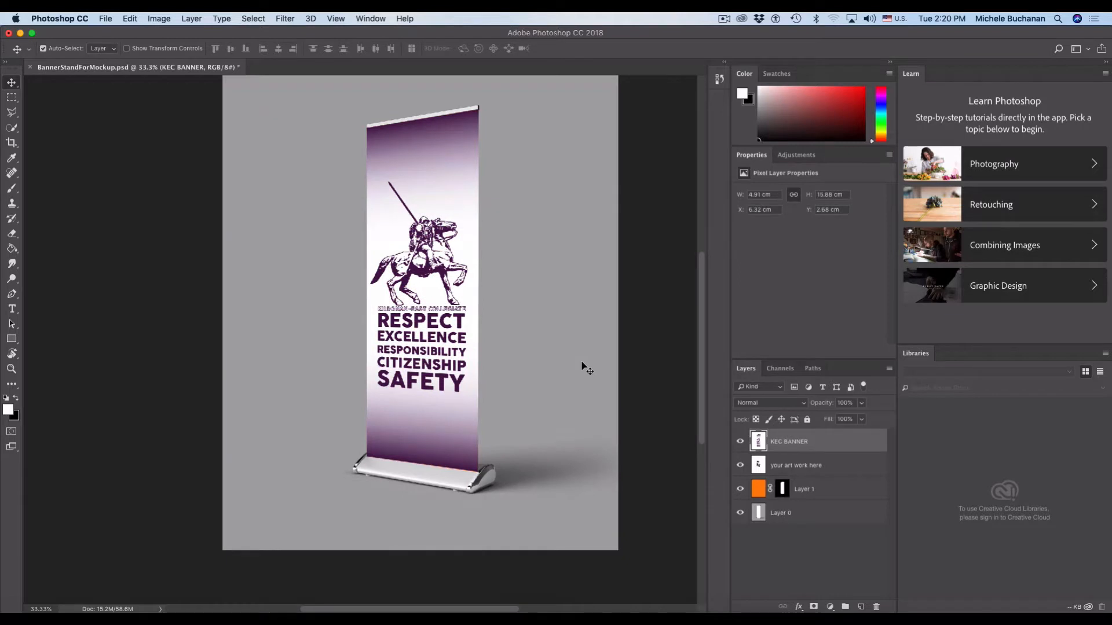
pyautogui.press('super+s')
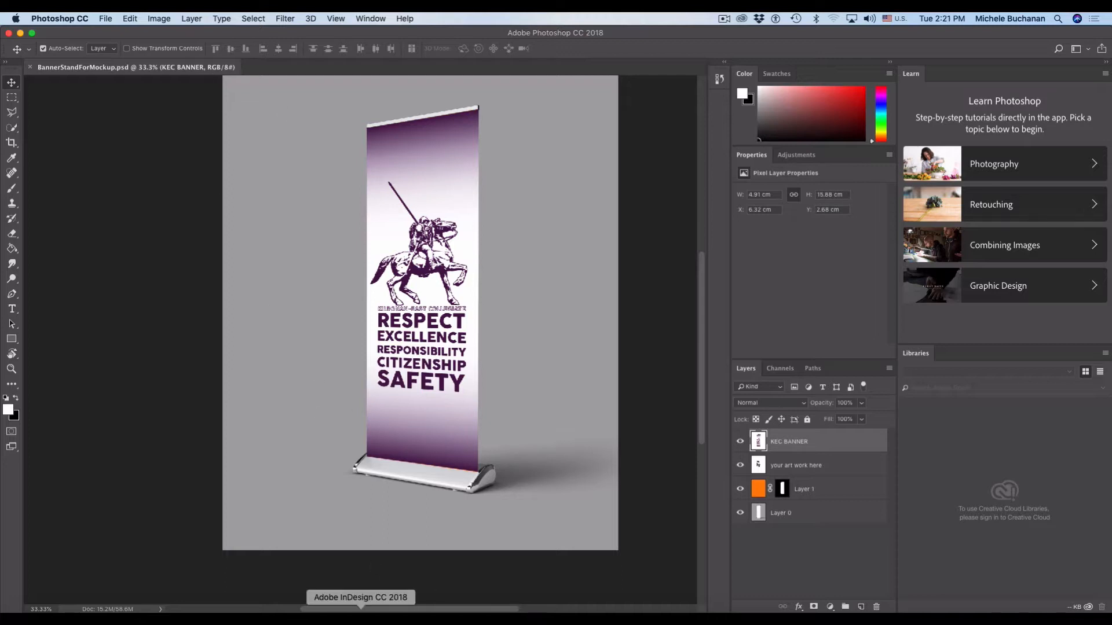
# - Switch to InDesign, select the orange banner image and browse to the Desktop folder 02) DESIGN A KEC BANNER for placing a file
pyautogui.click(360, 614)
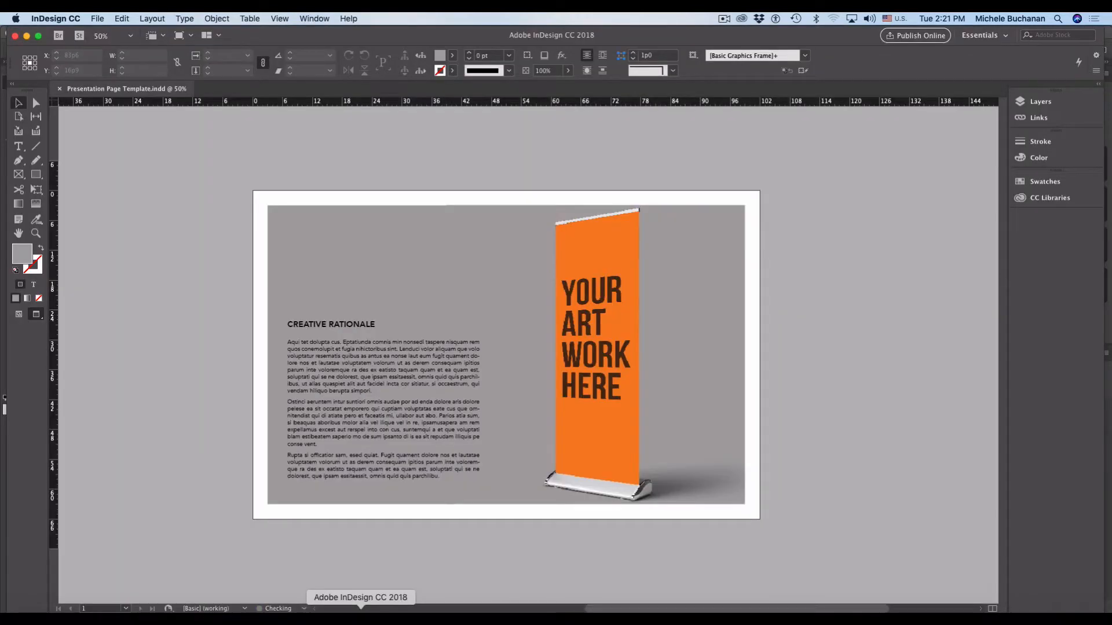
pyautogui.click(626, 376)
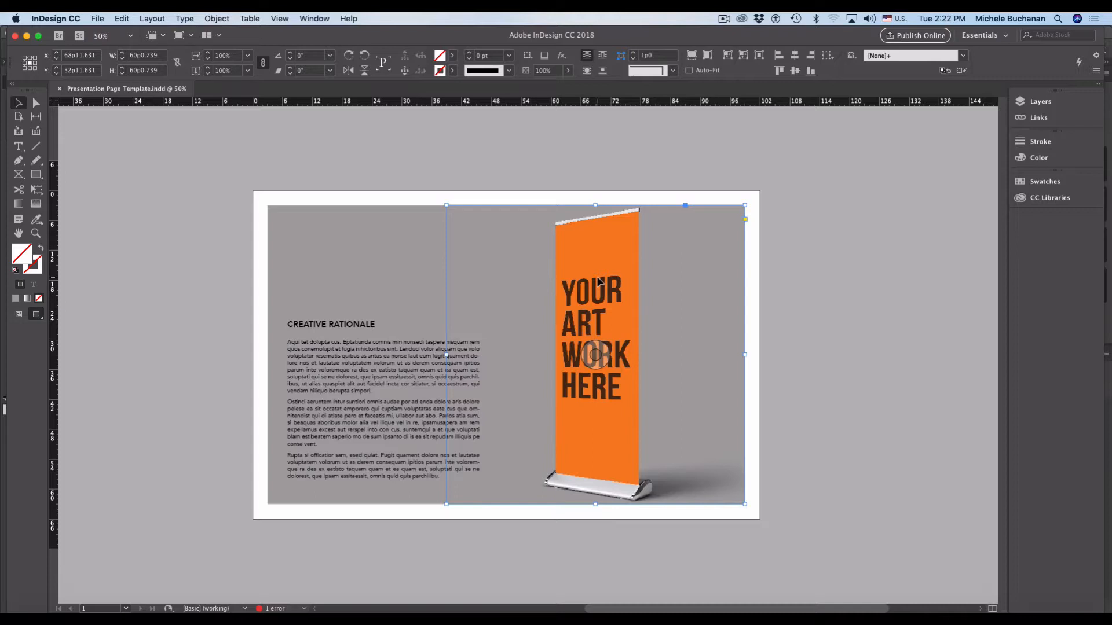
pyautogui.click(868, 356)
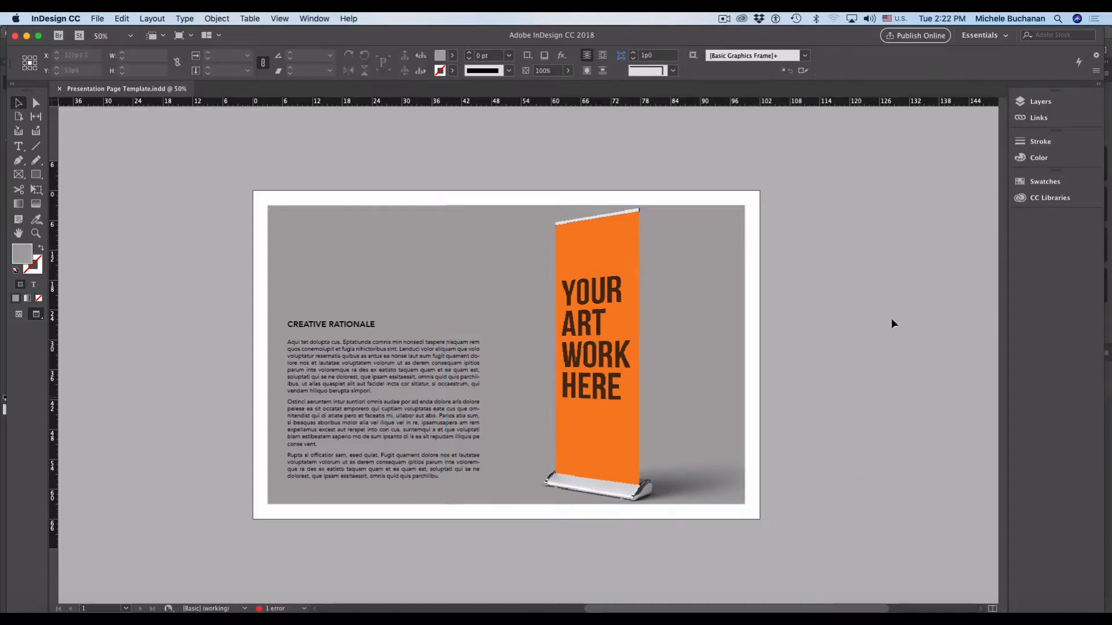
pyautogui.click(610, 287)
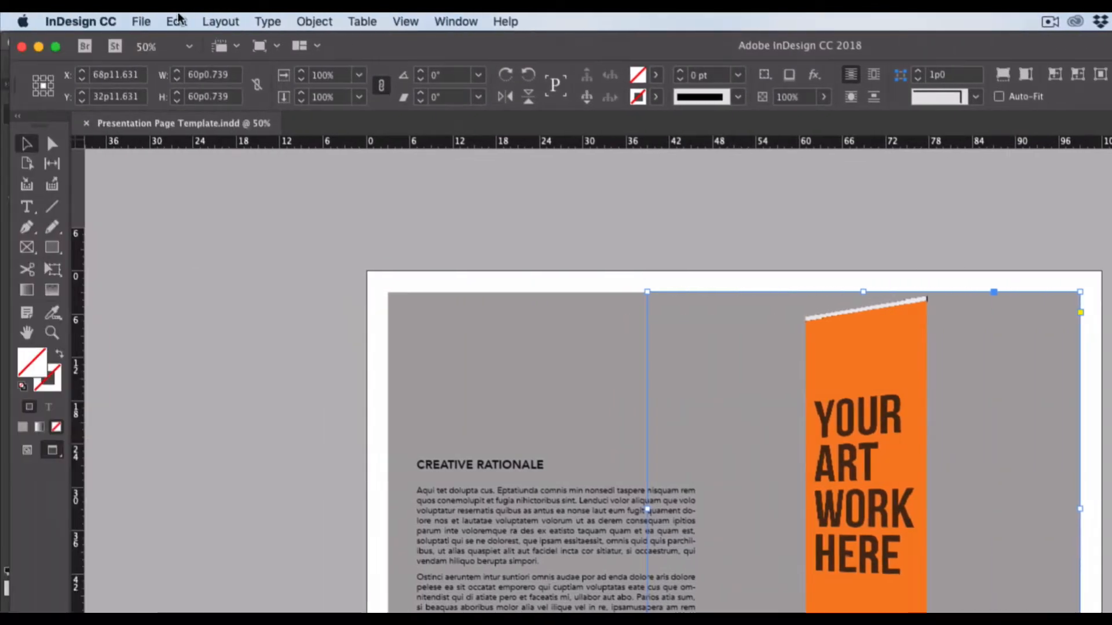
pyautogui.click(142, 22)
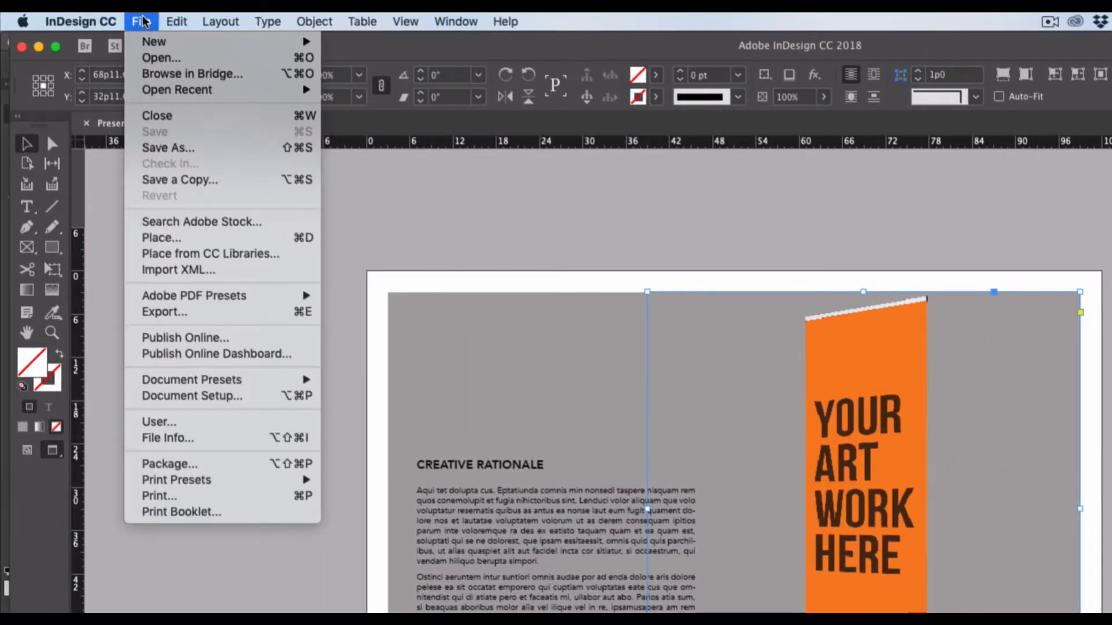
pyautogui.click(200, 242)
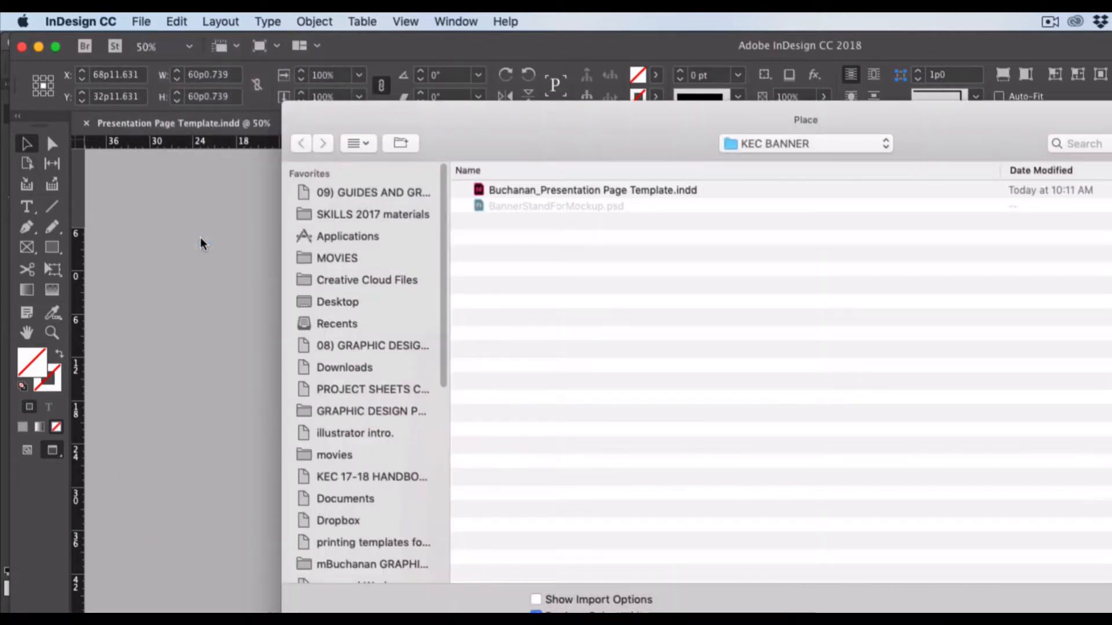
pyautogui.click(329, 307)
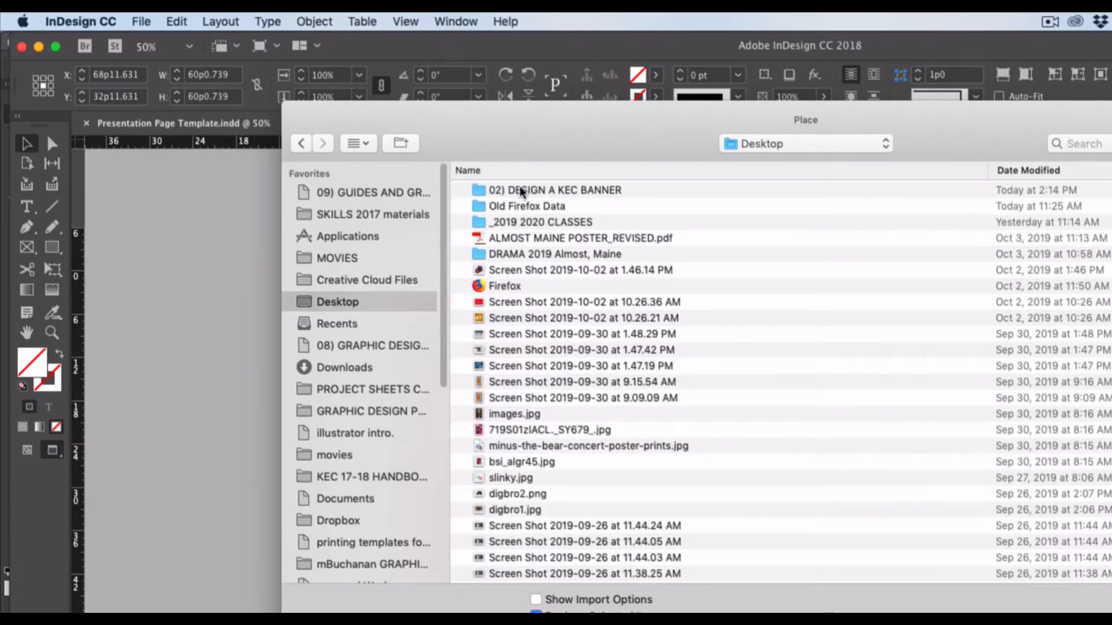
pyautogui.doubleClick(520, 189)
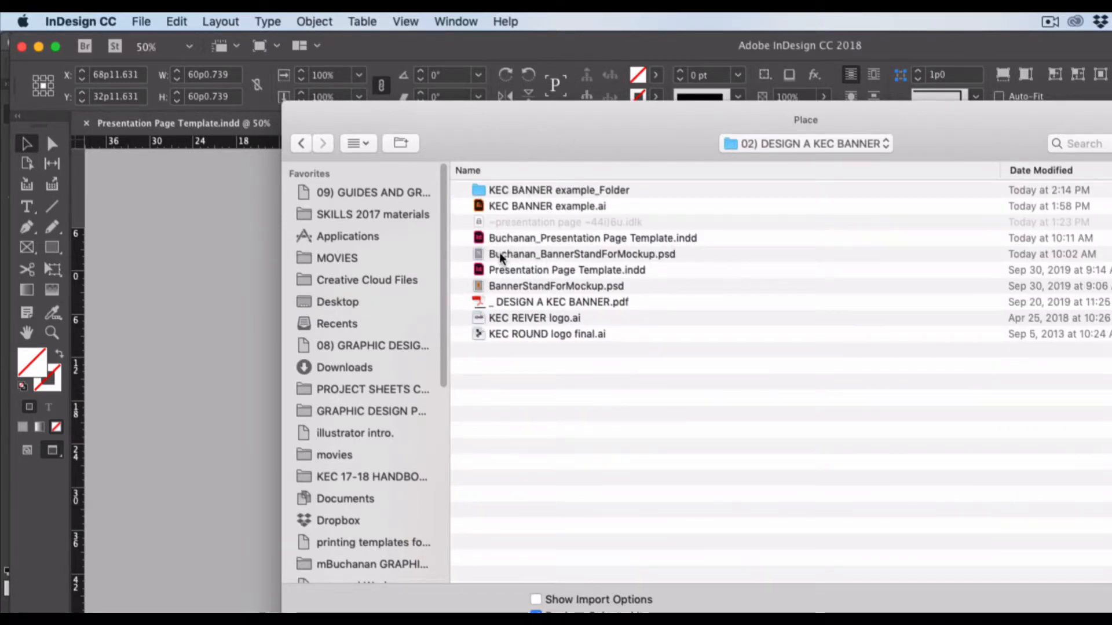
# - Preview the surname-prefixed BannerStandForMockup.psd and place it as the replacement for the selected orange banner image
pyautogui.click(512, 258)
pyautogui.press('space')
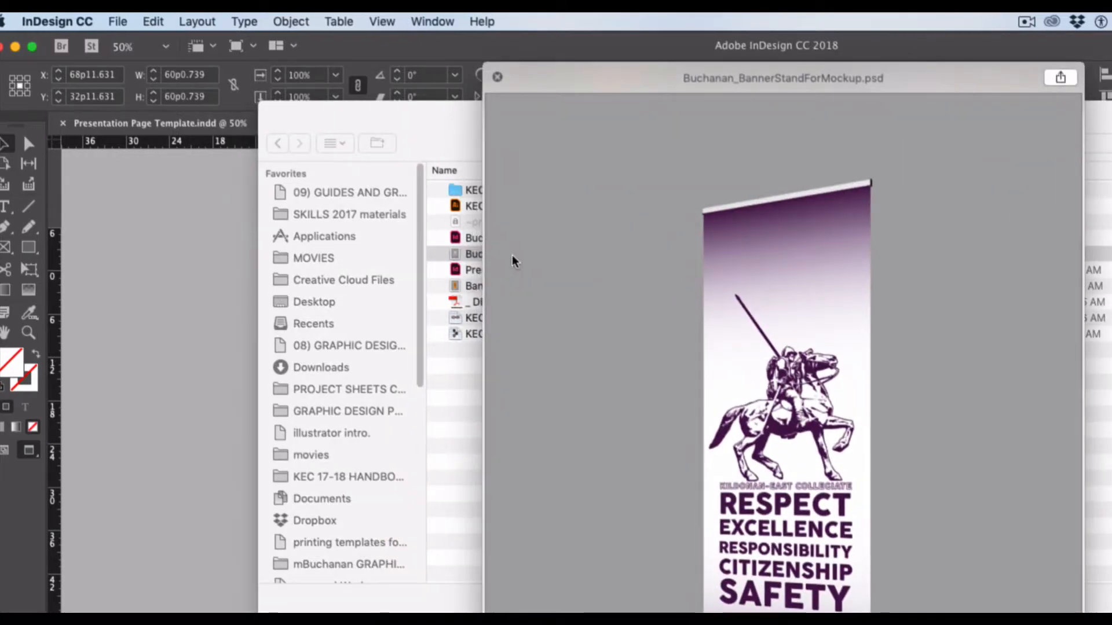
pyautogui.press('space')
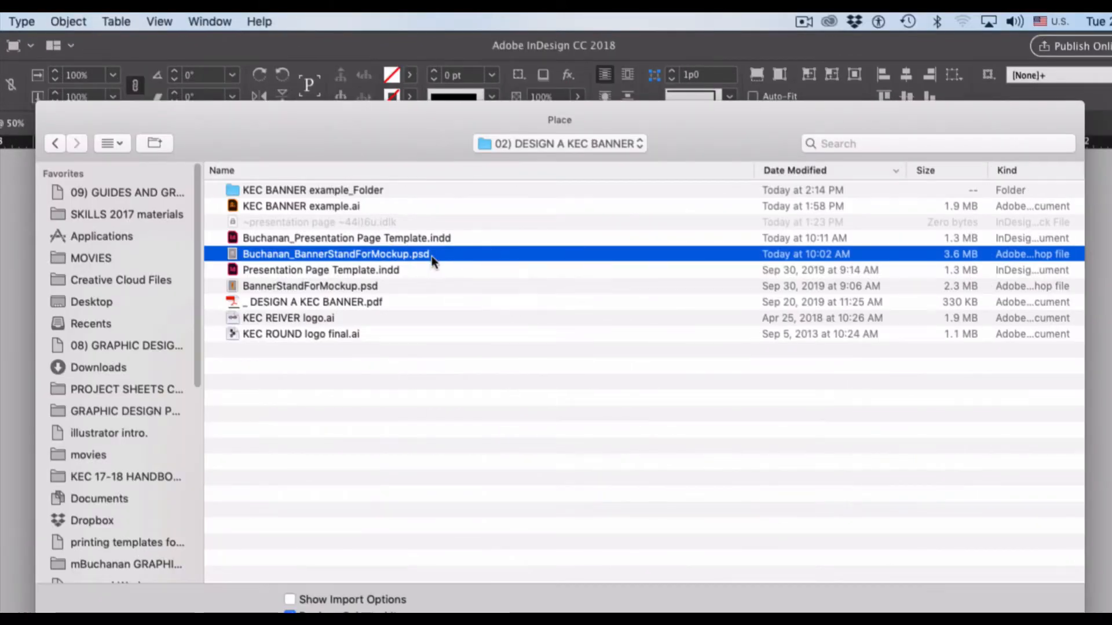
pyautogui.press('space')
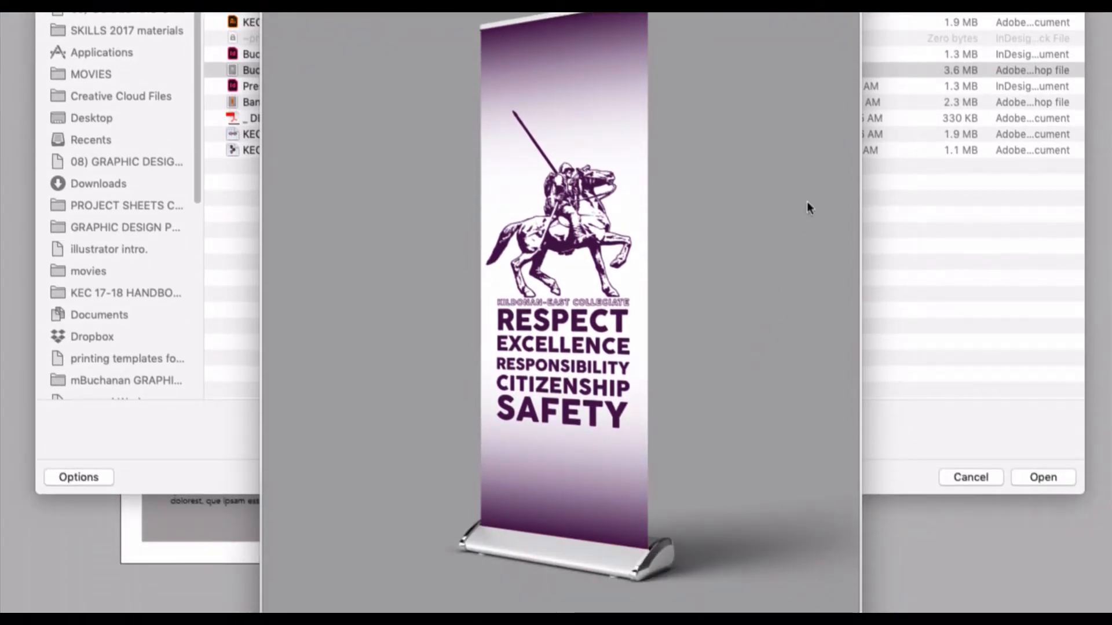
pyautogui.press('space')
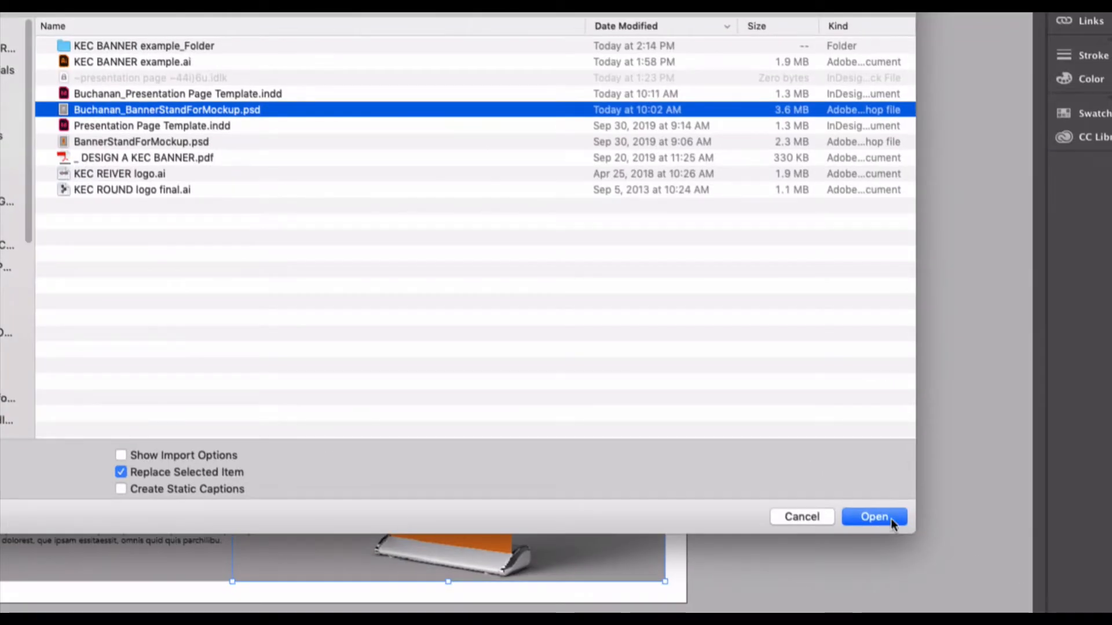
pyautogui.click(893, 521)
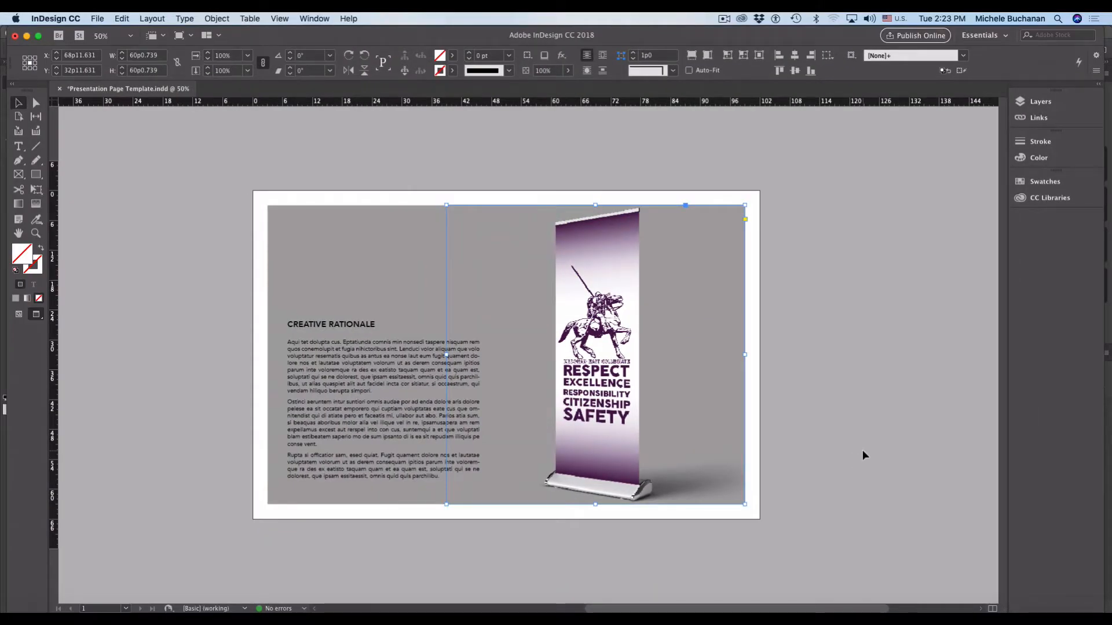
pyautogui.click(863, 450)
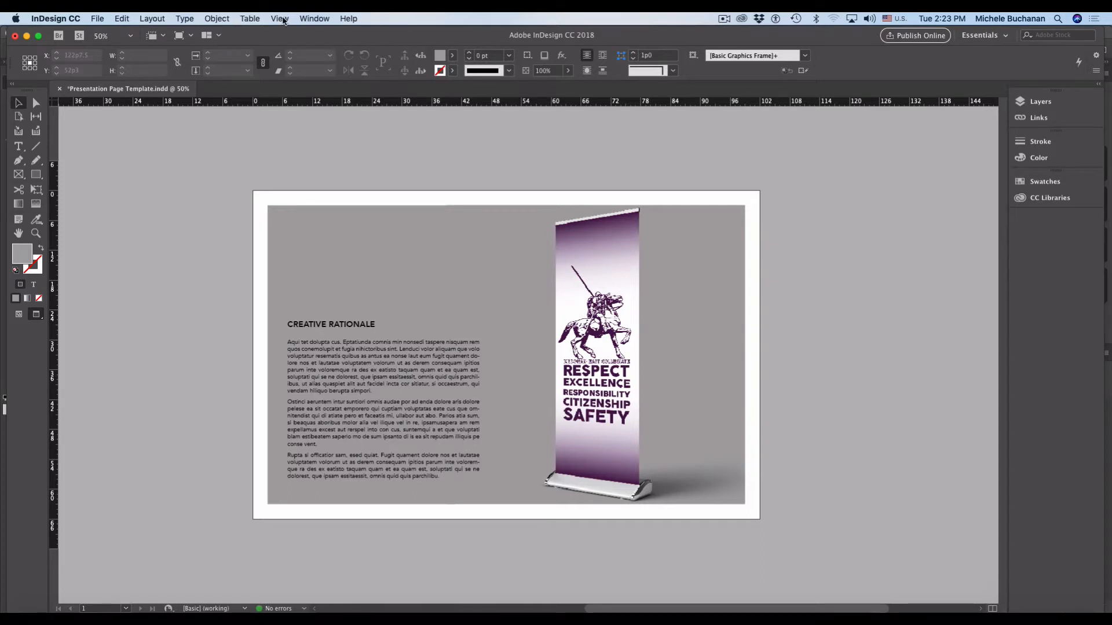
# - Set the display performance to High Quality Display and save the presentation page
pyautogui.click(280, 19)
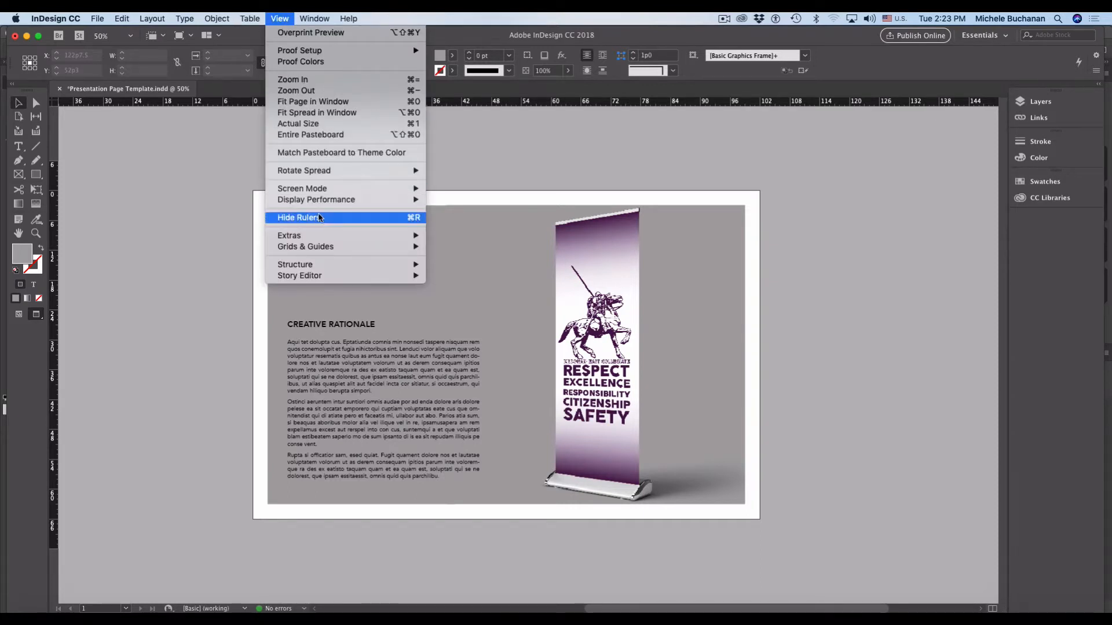
pyautogui.moveTo(316, 205)
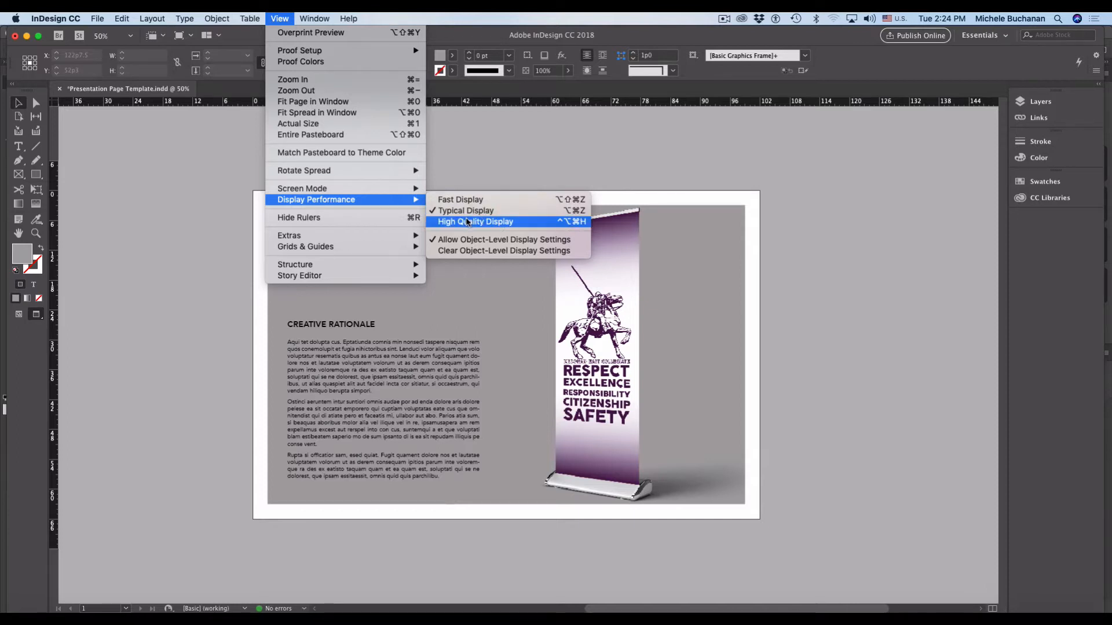
pyautogui.click(466, 222)
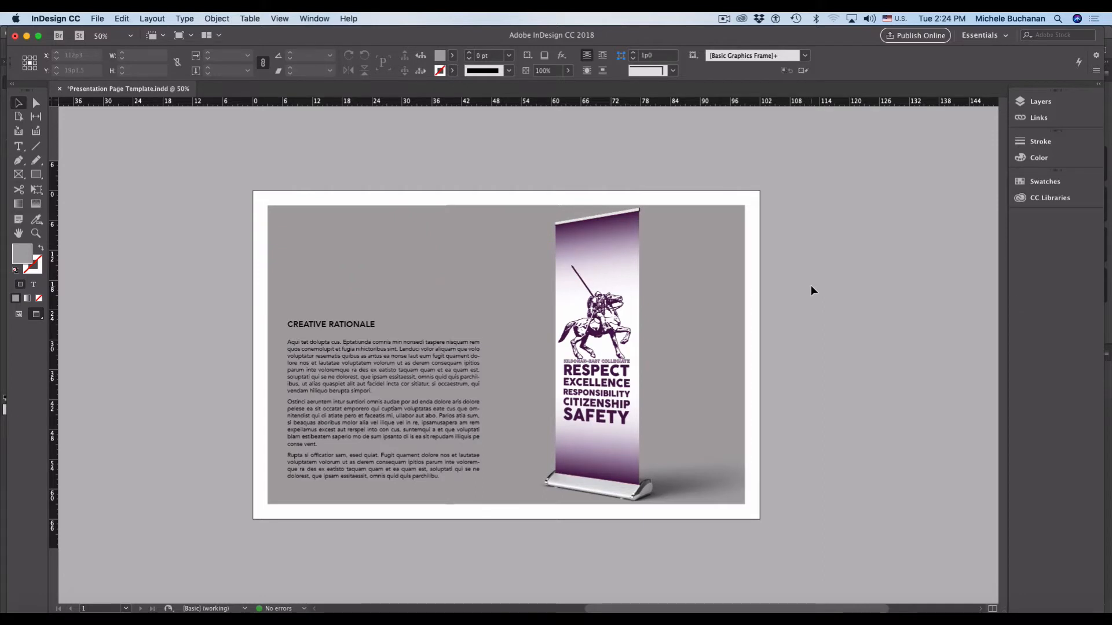
pyautogui.press('super+s')
# - Select all three placeholder paragraphs below the CREATIVE RATIONALE heading in its text frame
pyautogui.click(322, 343)
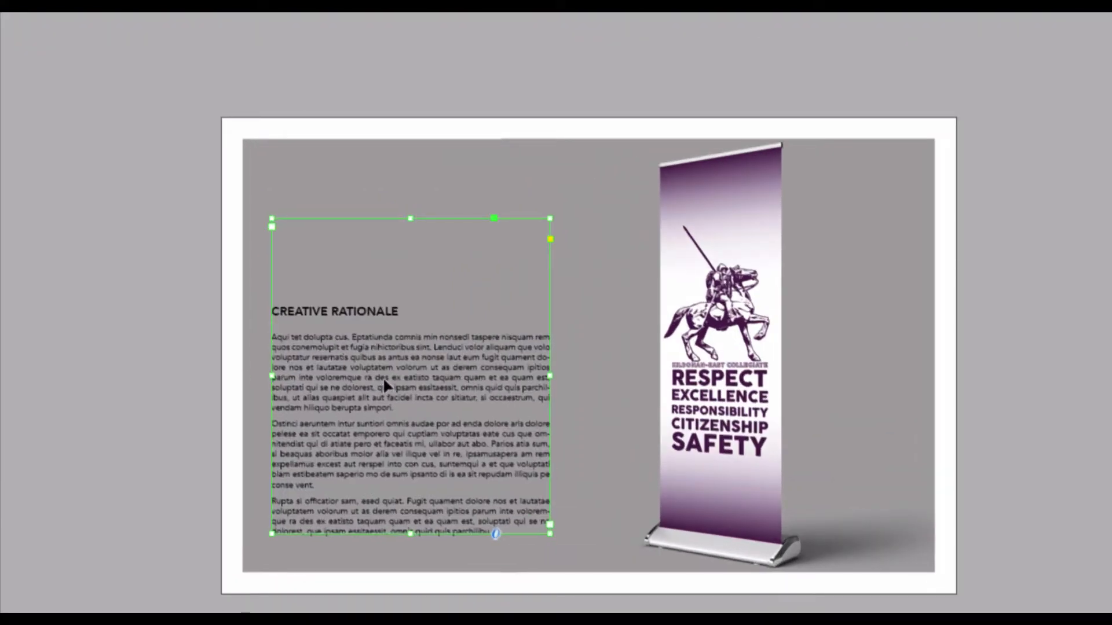
pyautogui.doubleClick(371, 311)
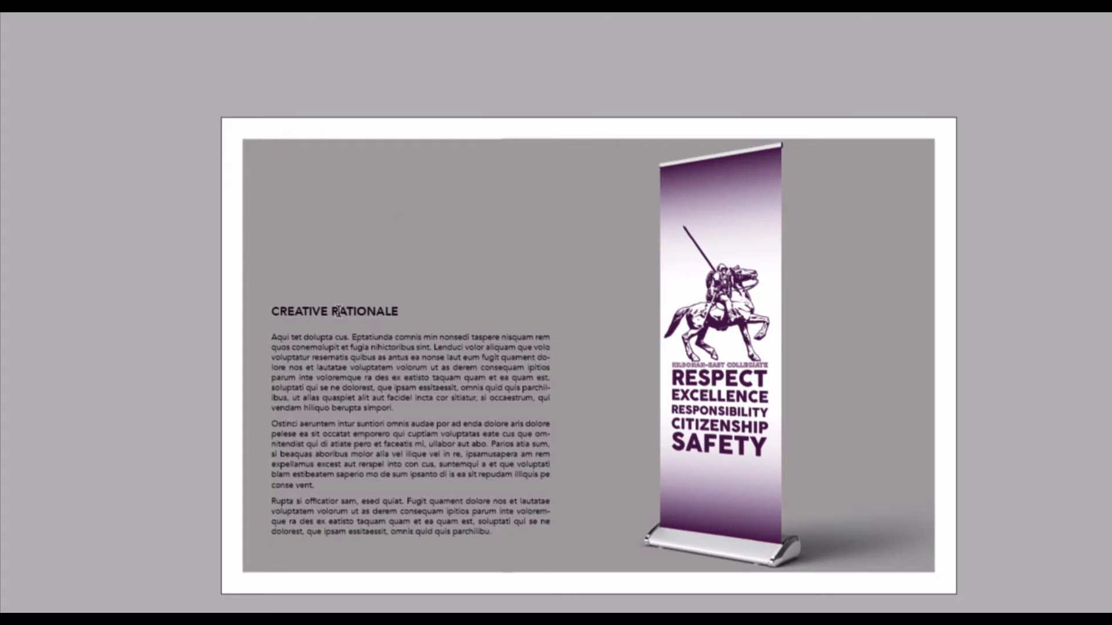
pyautogui.moveTo(339, 311); pyautogui.dragTo(408, 311)
pyautogui.click(430, 430)
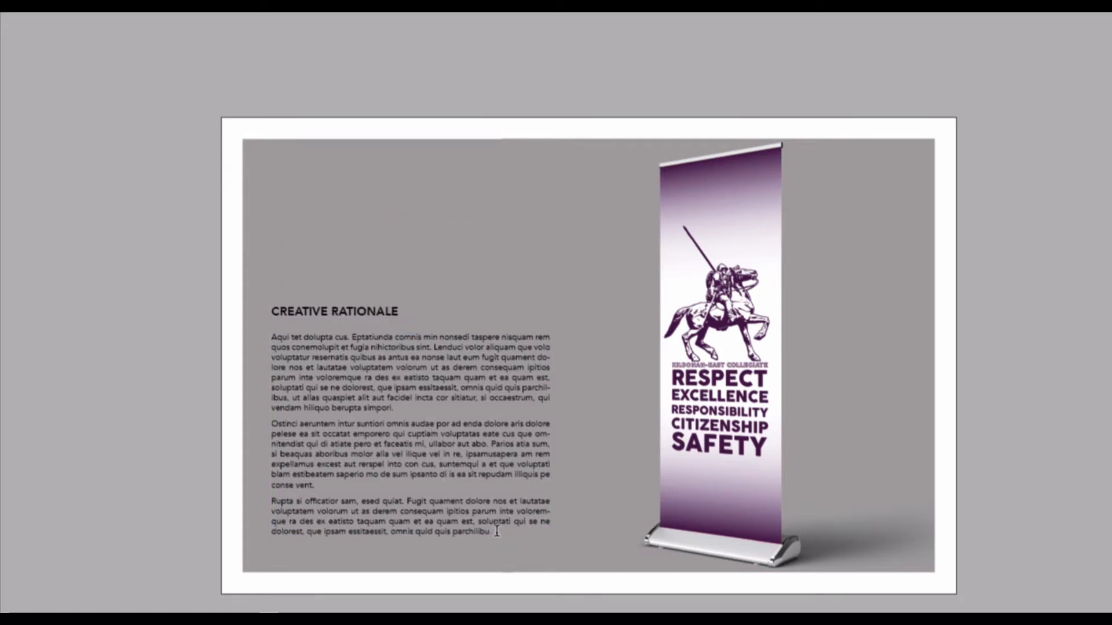
pyautogui.moveTo(492, 530); pyautogui.dragTo(264, 347)
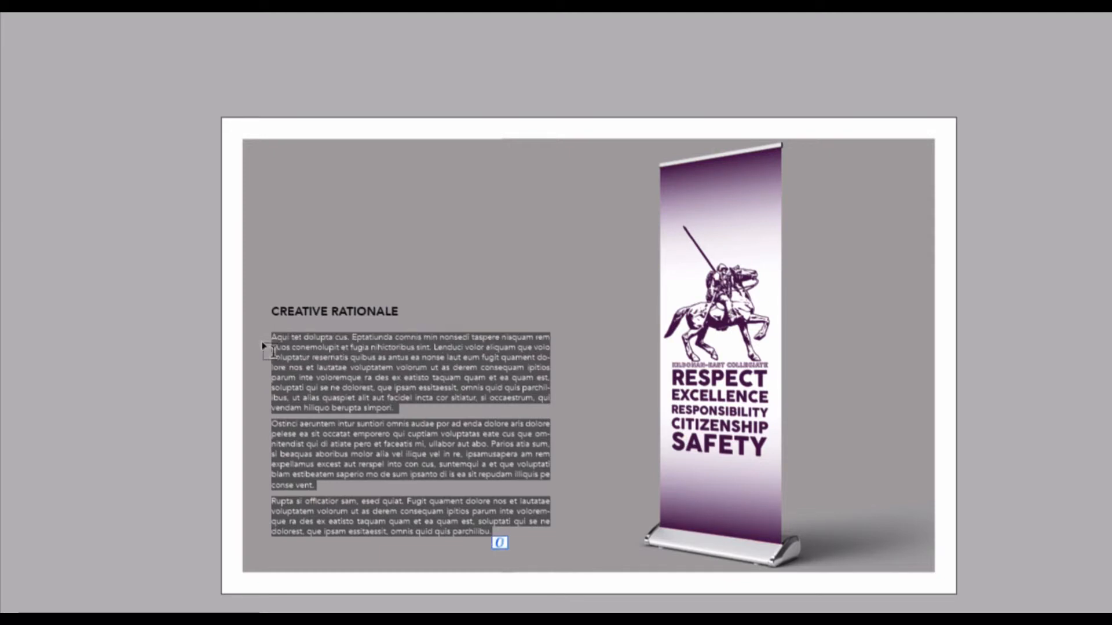